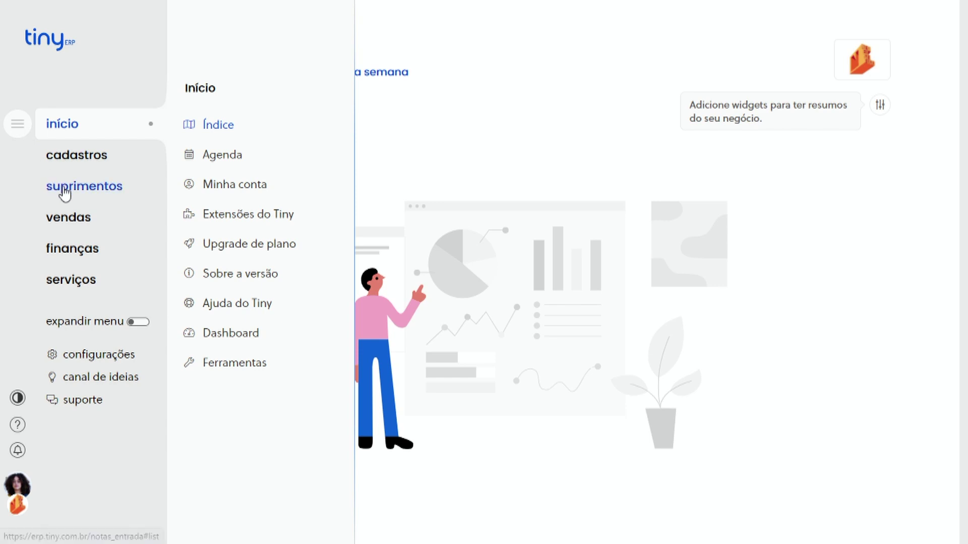
- Open the 01/09/2021 entry invoice from Esportes e CIA for R$ 150,00 and review its details through the tax calculation
left_click(266, 192)
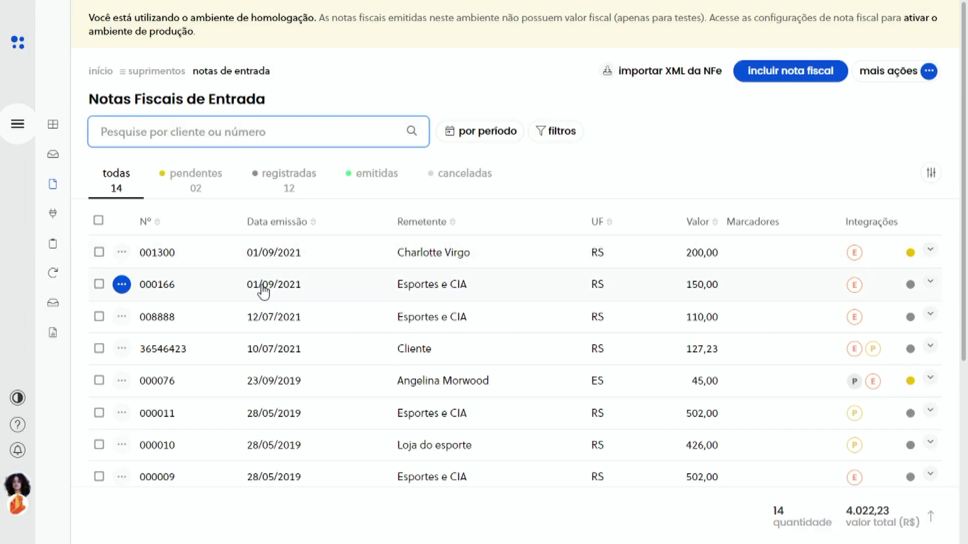
left_click(266, 284)
scroll(263, 289, "down", 3)
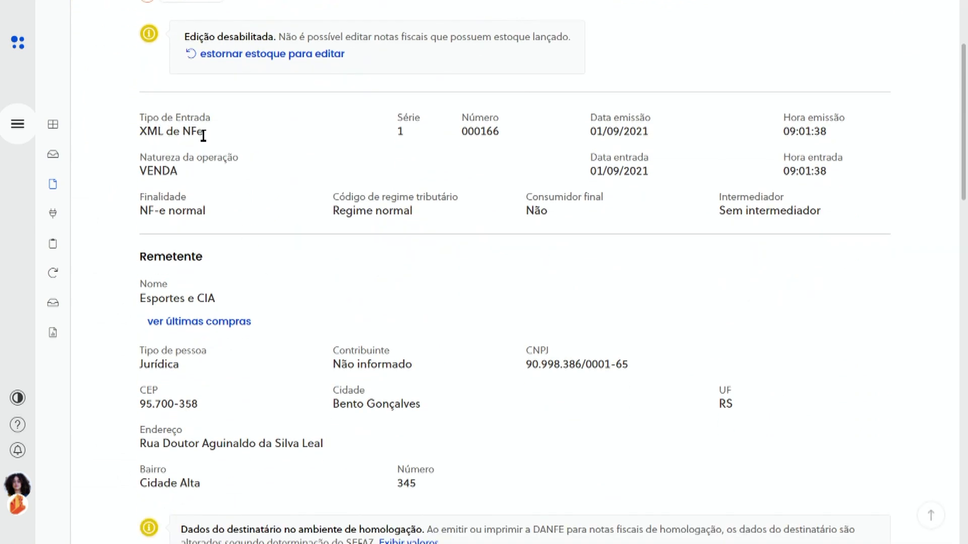
scroll(204, 135, "down", 3)
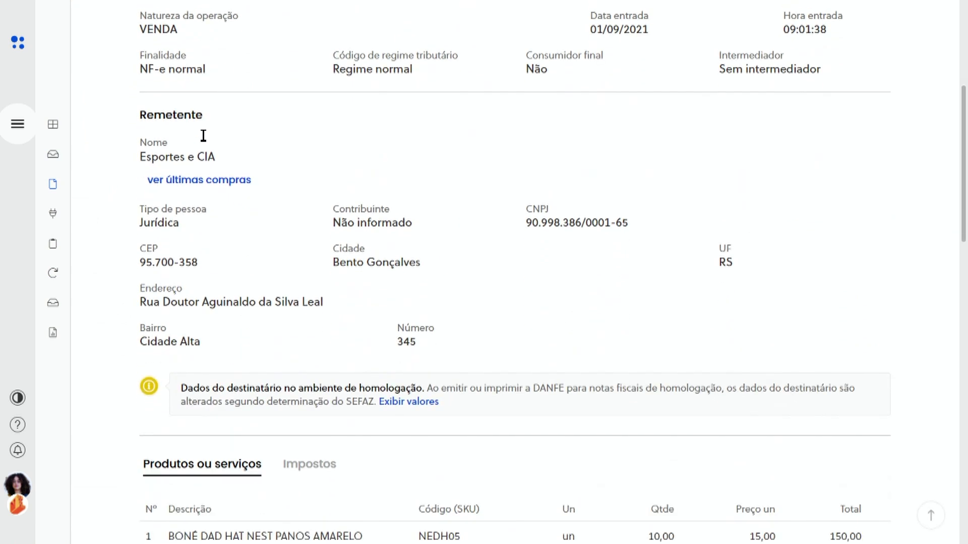
scroll(204, 141, "down", 6)
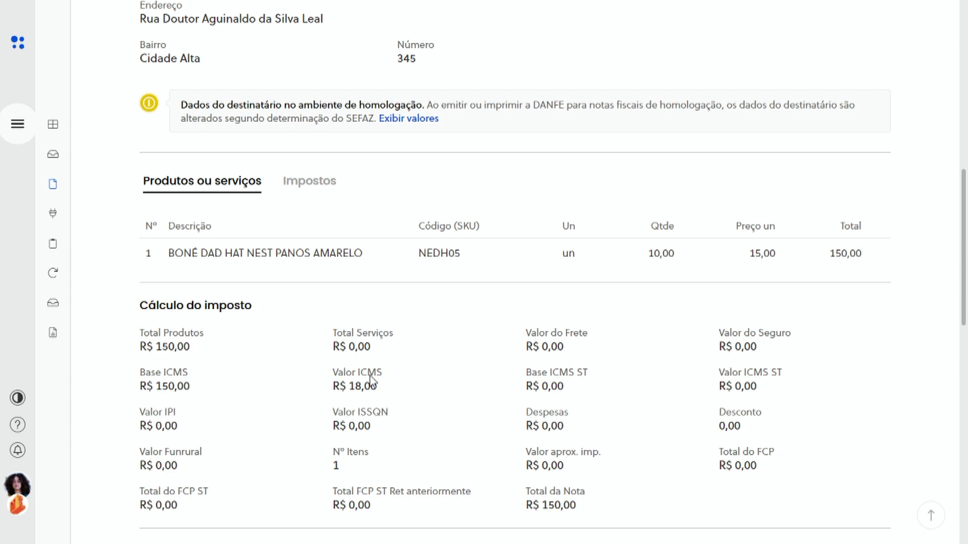
- Check the ICMS taxation details of the BONÉ DAD HAT NEST PANOS AMARELO item, closing the item details when done
left_click(653, 255)
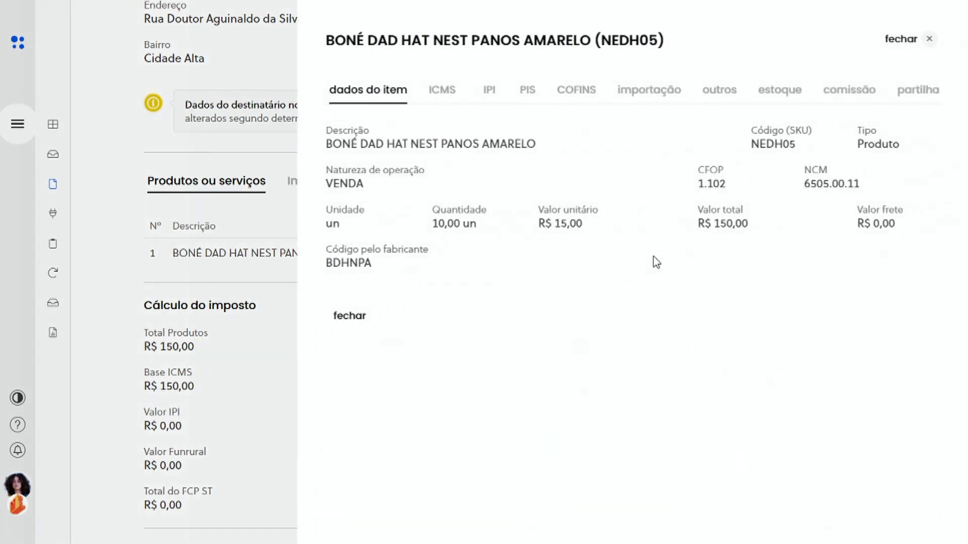
left_click(433, 95)
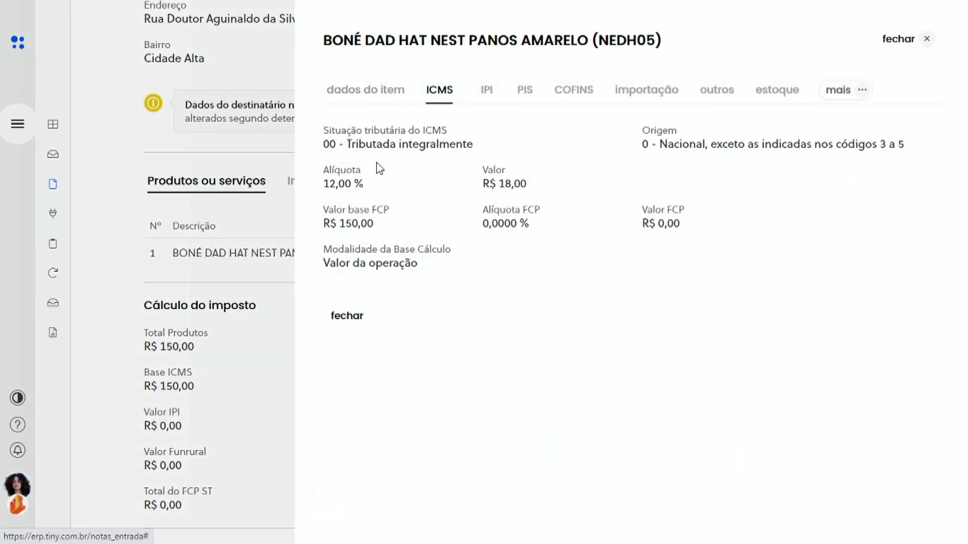
left_click(353, 316)
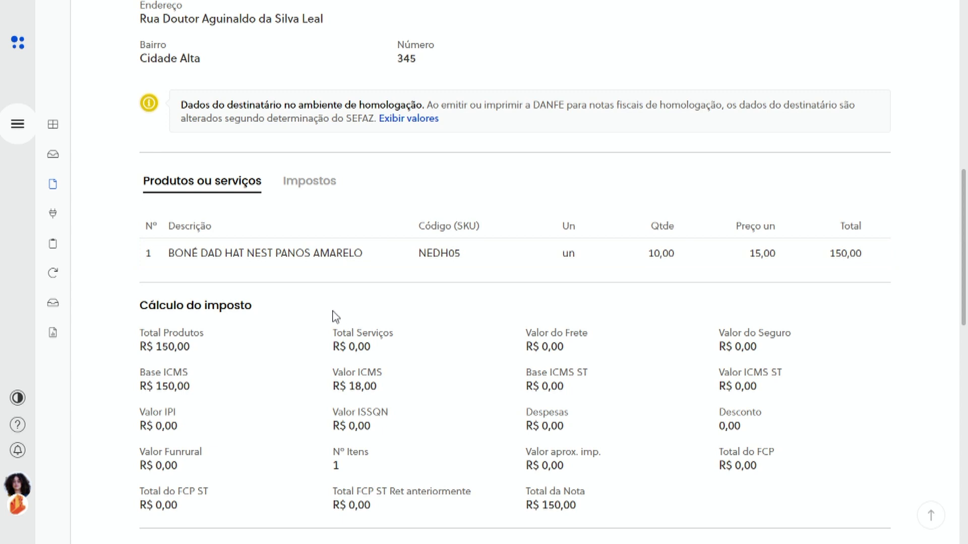
- Go to the Naturezas de operação (tributação) list in the sales settings
left_click(11, 123)
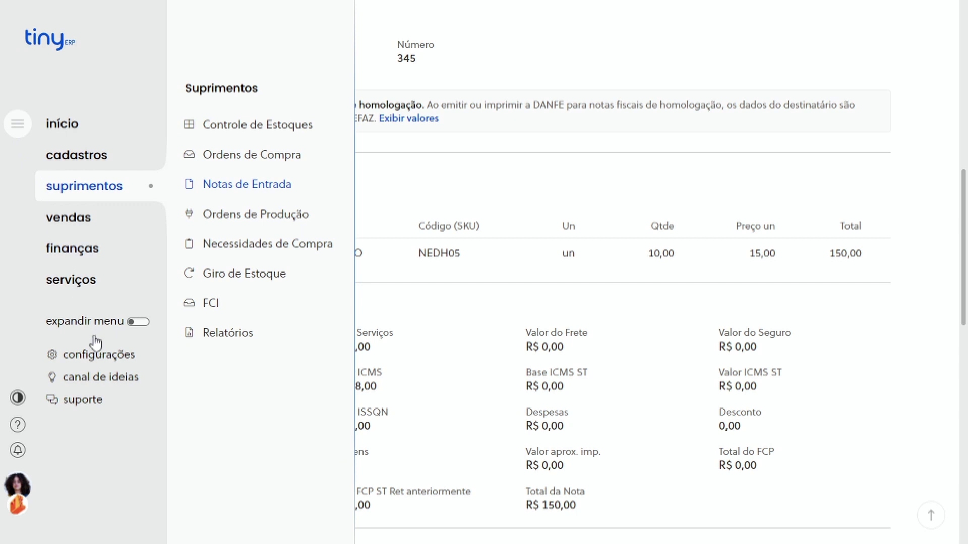
left_click(101, 357)
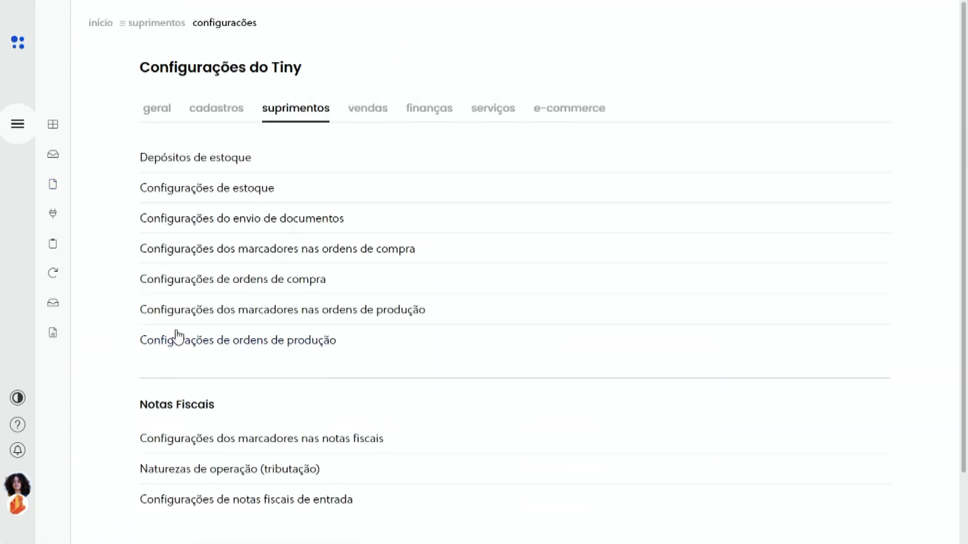
left_click(369, 115)
scroll(367, 119, "down", 5)
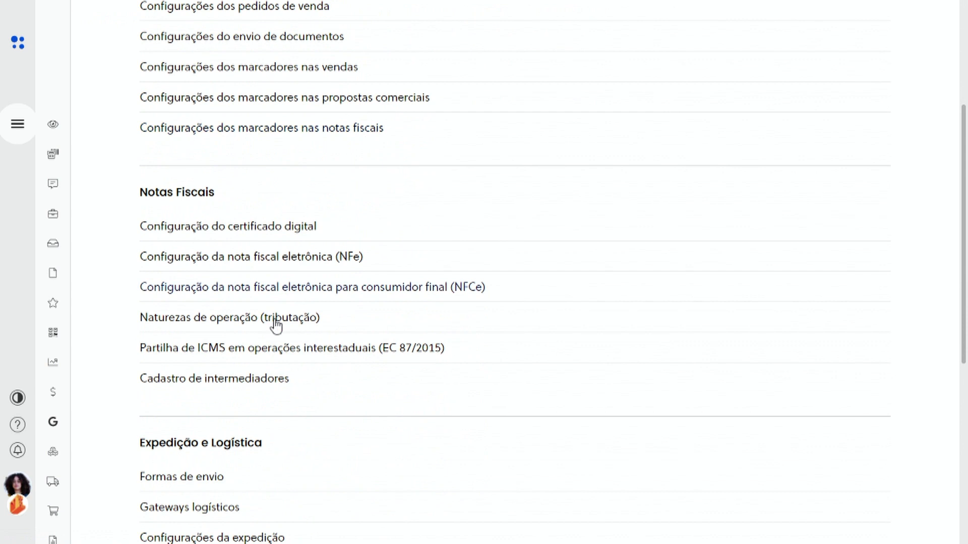
left_click(249, 324)
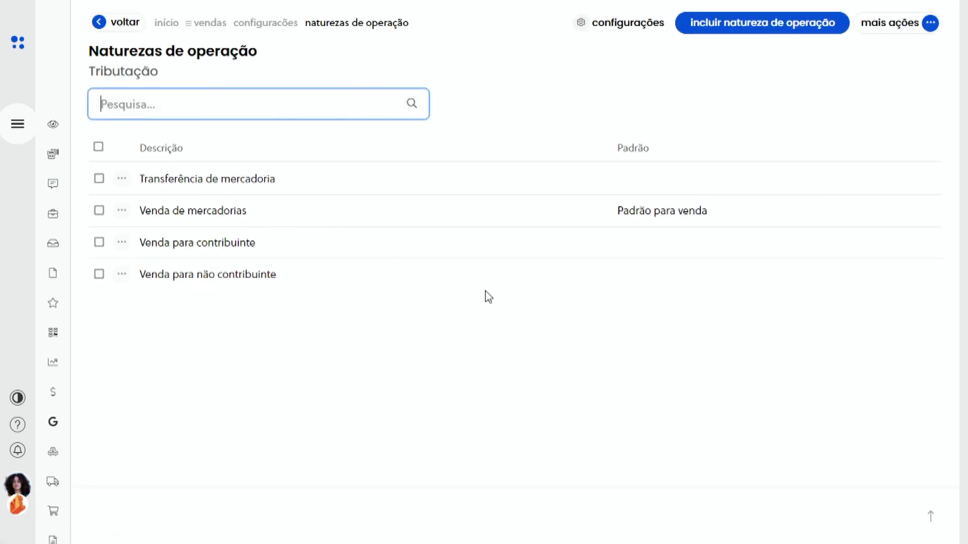
- Create a new natureza de operação with the description "Devolução de compra" and the finalidade Devolução
left_click(764, 36)
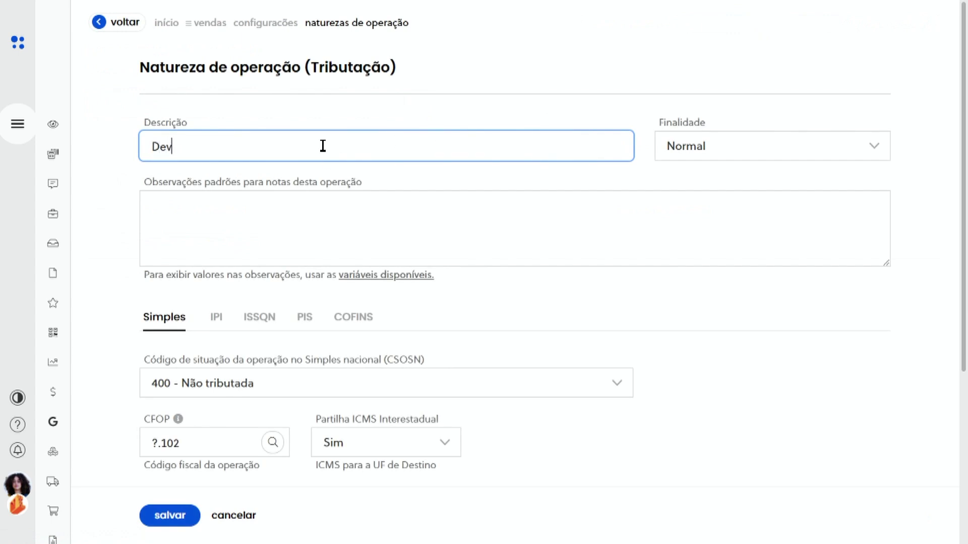
type("Devolução de compra")
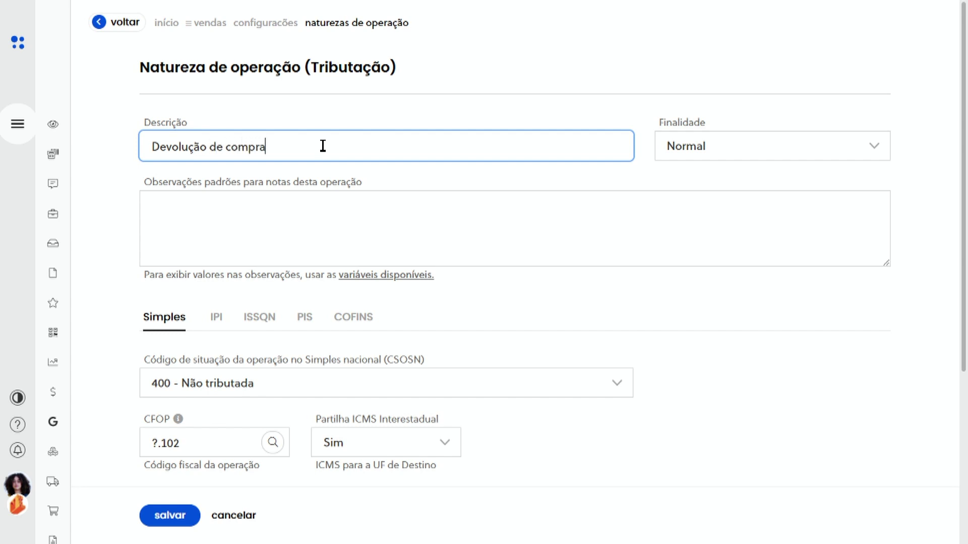
left_click(692, 147)
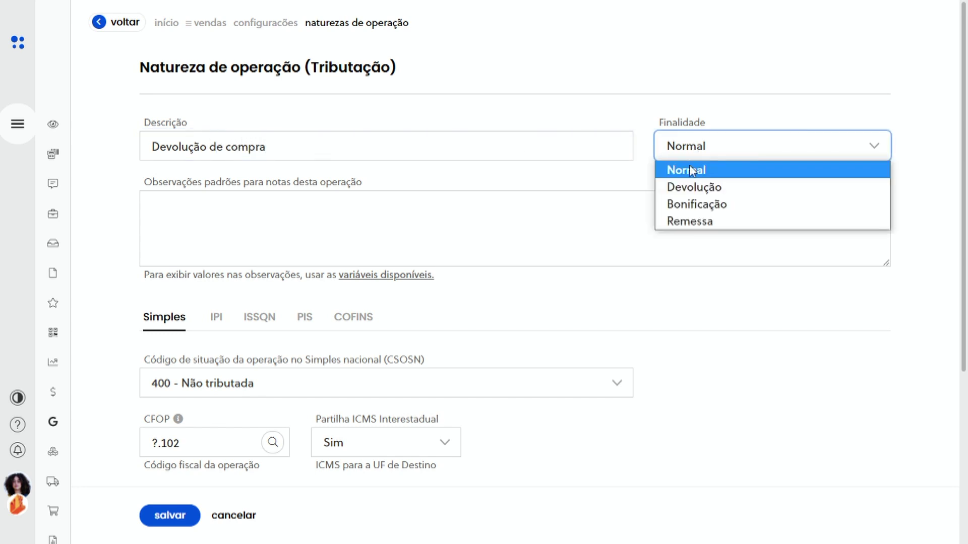
left_click(686, 192)
- Set the Simples nacional situation code (CSOSN) to 900 - Outros
left_click_drag(963, 92, 962, 244)
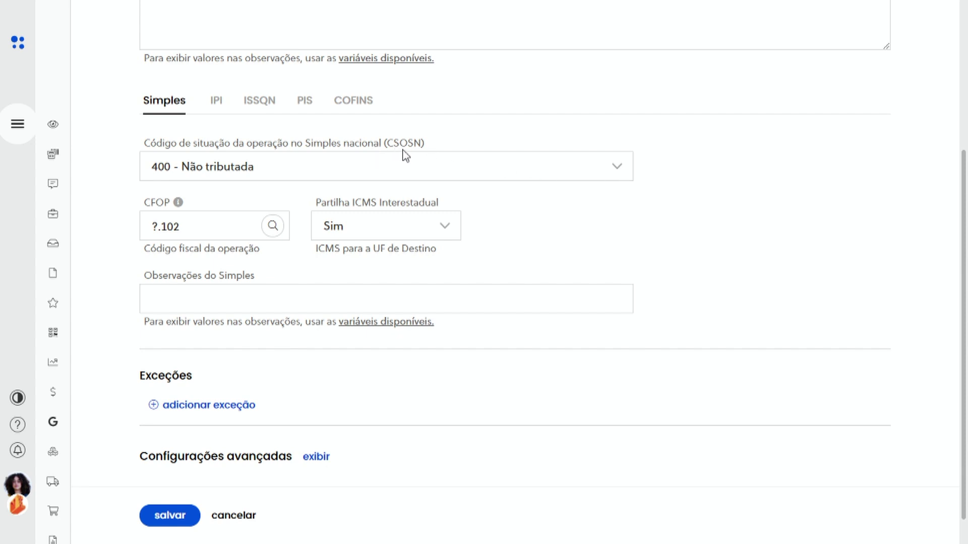
left_click(618, 170)
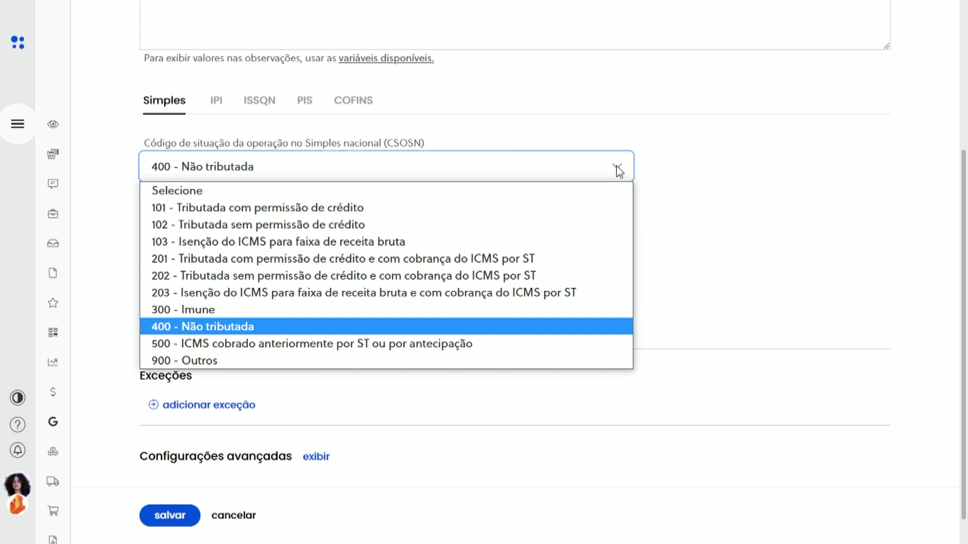
left_click(286, 361)
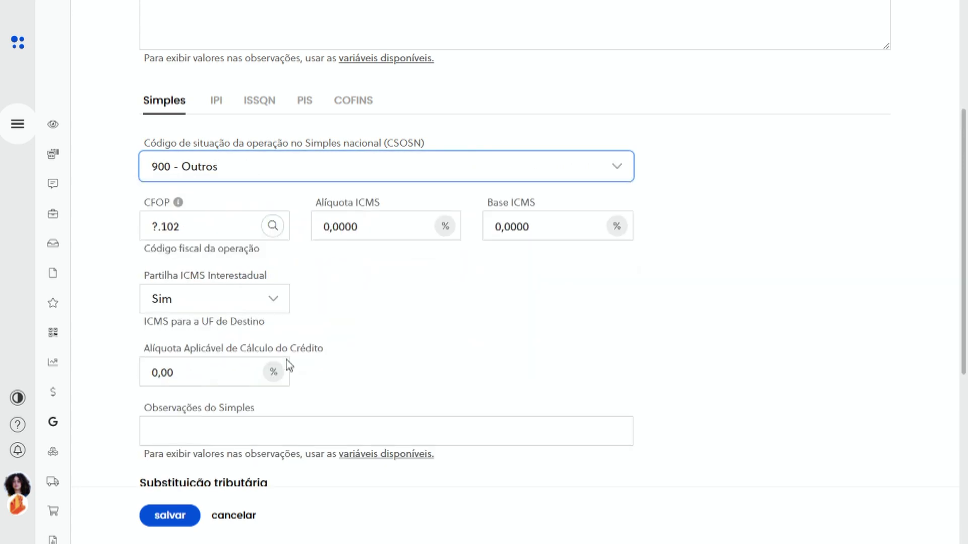
- Look up CFOPs by the description "devolução de compra" and choose 5.202, Devolução de compra para comercialização
left_click(272, 226)
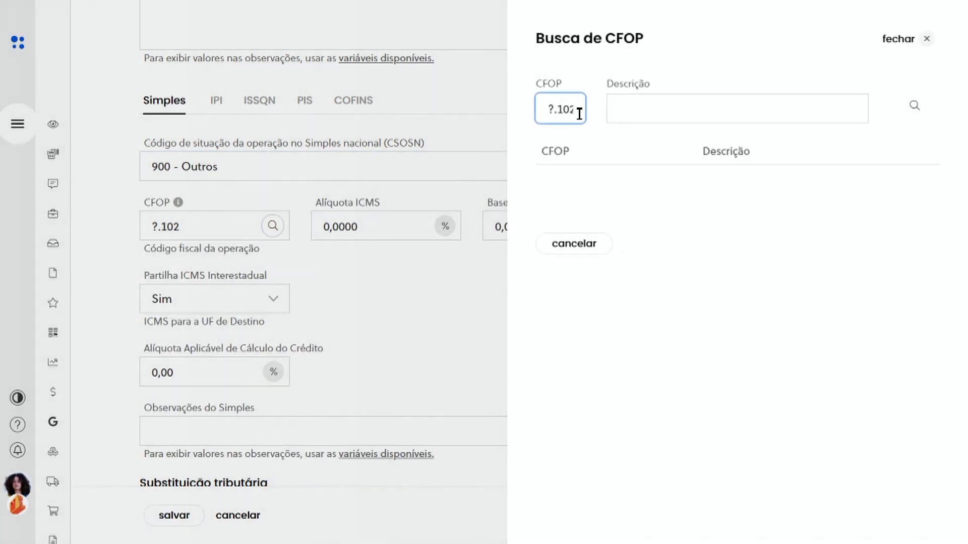
double_click(565, 110)
triple_click(565, 110)
key("BackSpace")
left_click(645, 111)
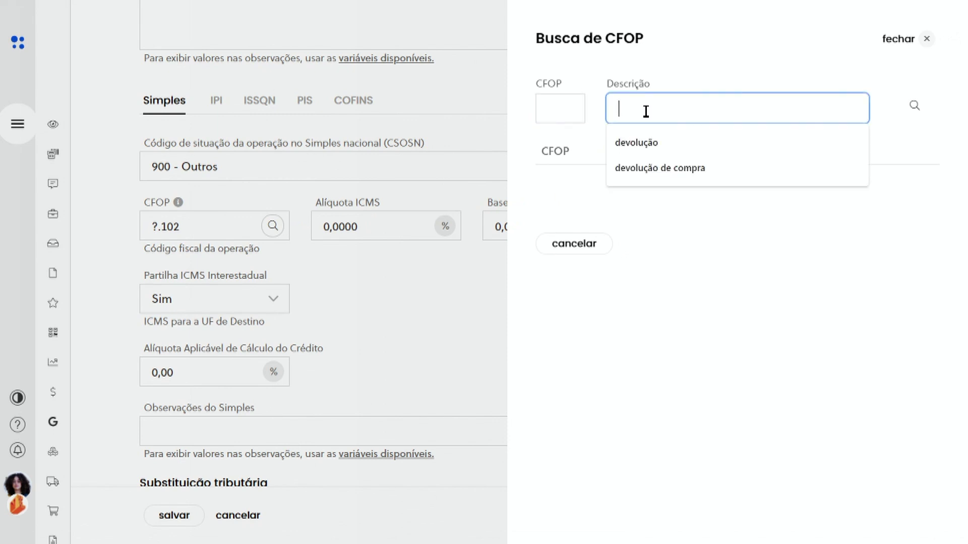
left_click(666, 174)
left_click(915, 106)
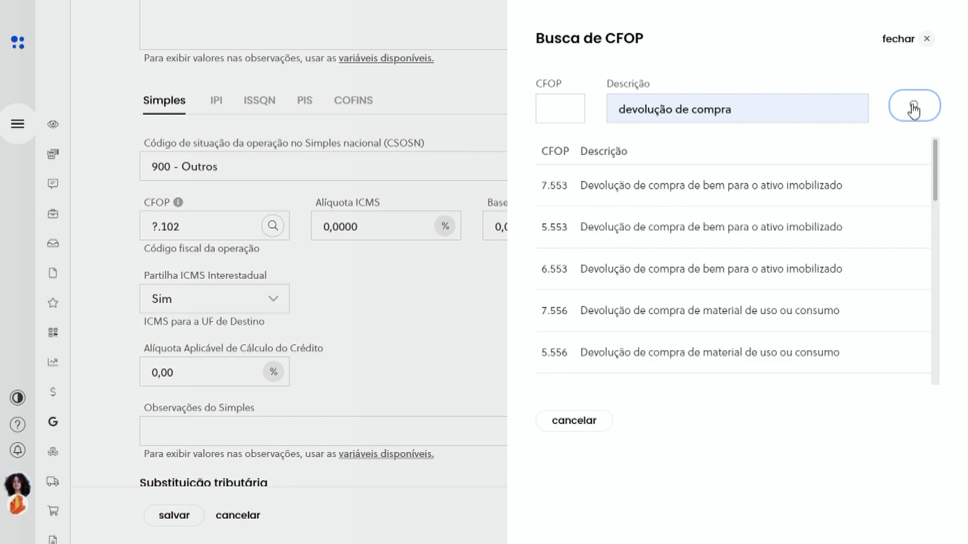
scroll(760, 292, "down", 3)
scroll(800, 293, "down", 1)
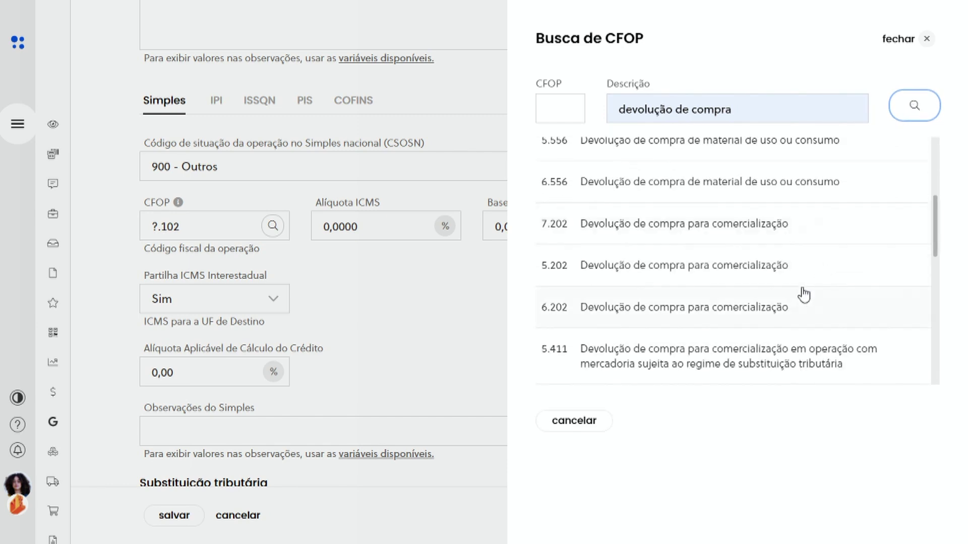
left_click(691, 274)
- Set the Alíquota ICMS to 12% and the Base ICMS to 100%, and save the natureza de operação
left_click(370, 223)
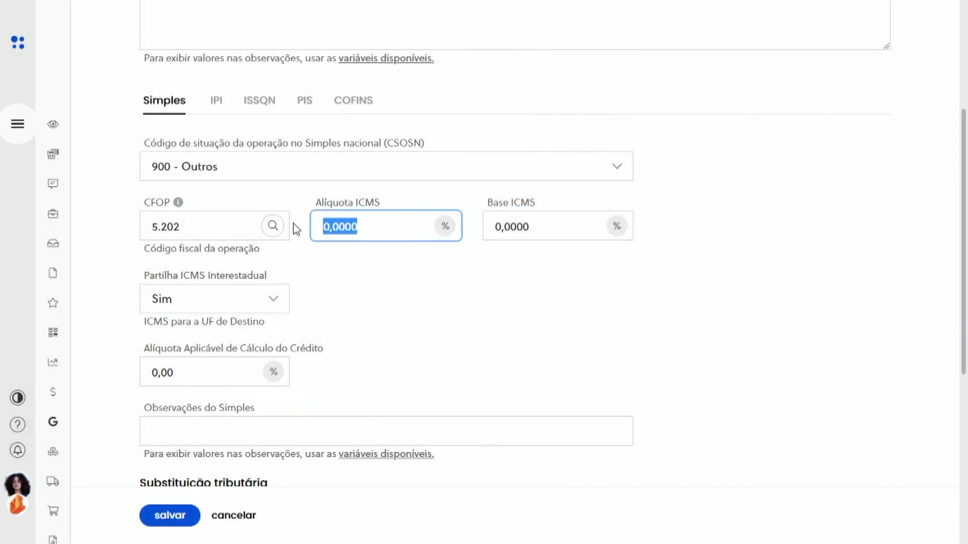
type("12")
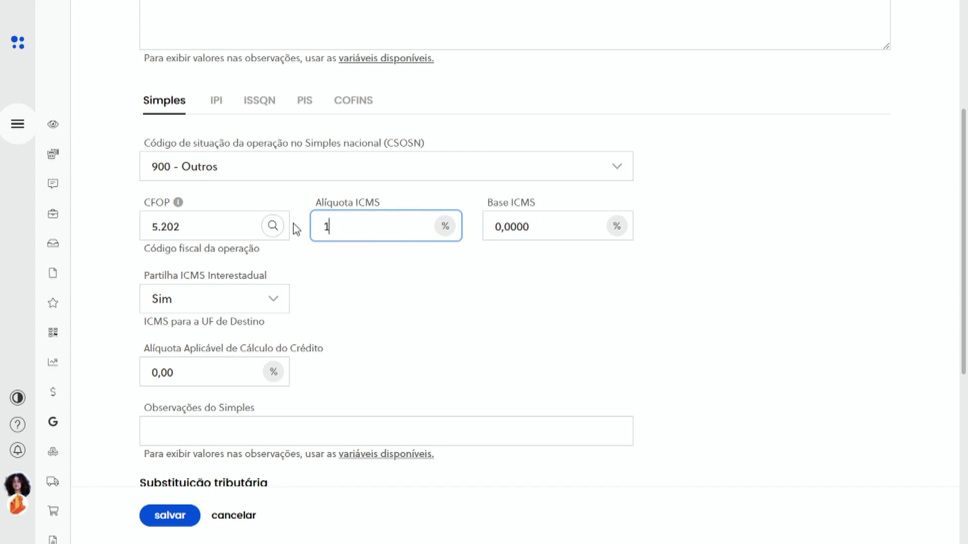
left_click(554, 225)
left_click_drag(554, 224, 494, 225)
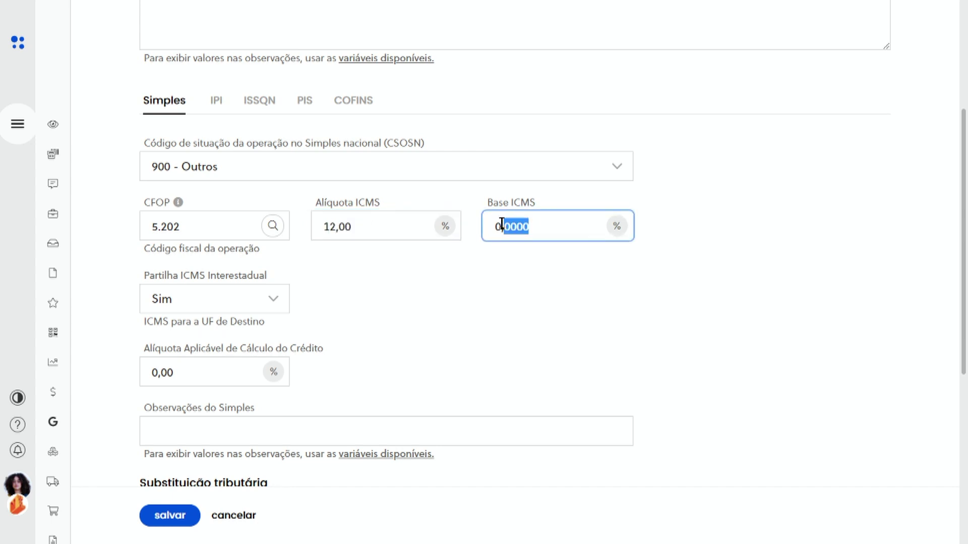
type("1")
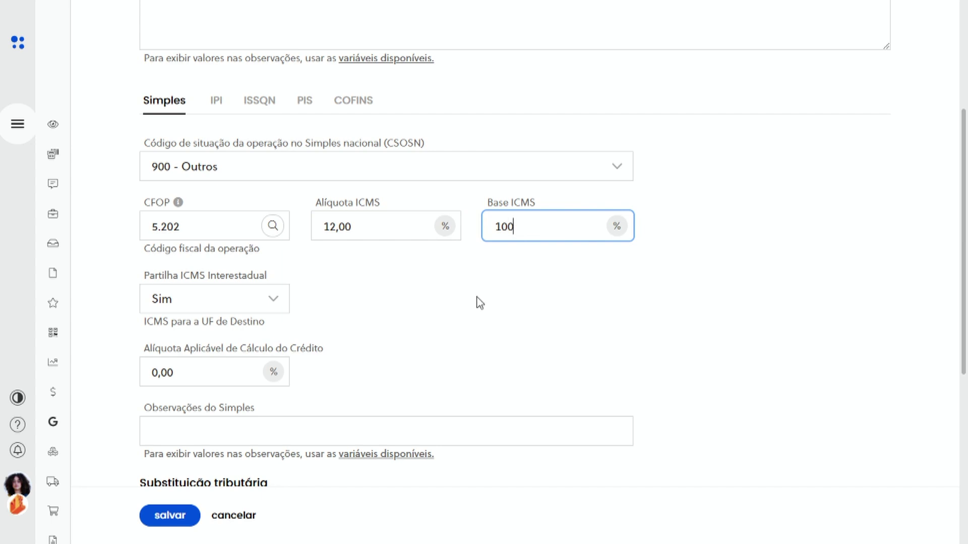
left_click(479, 303)
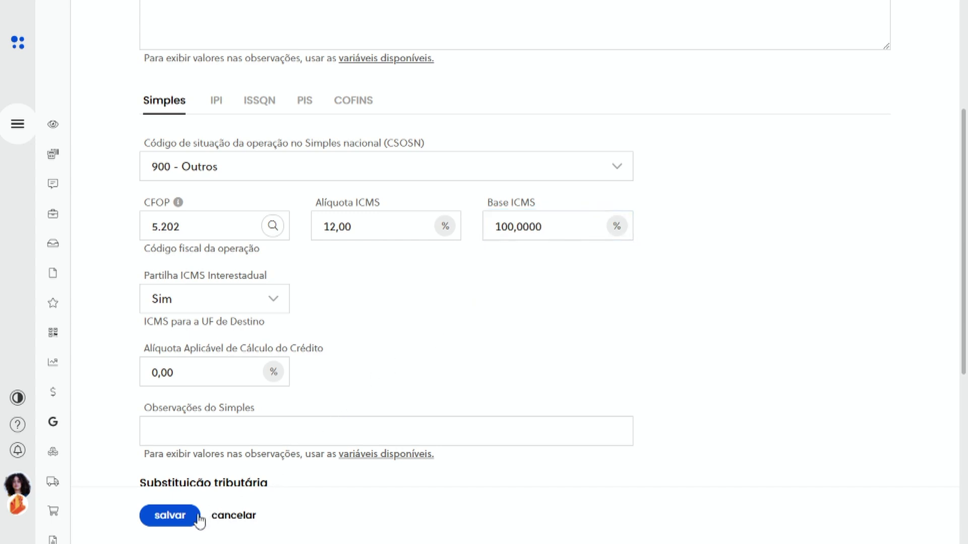
left_click(168, 515)
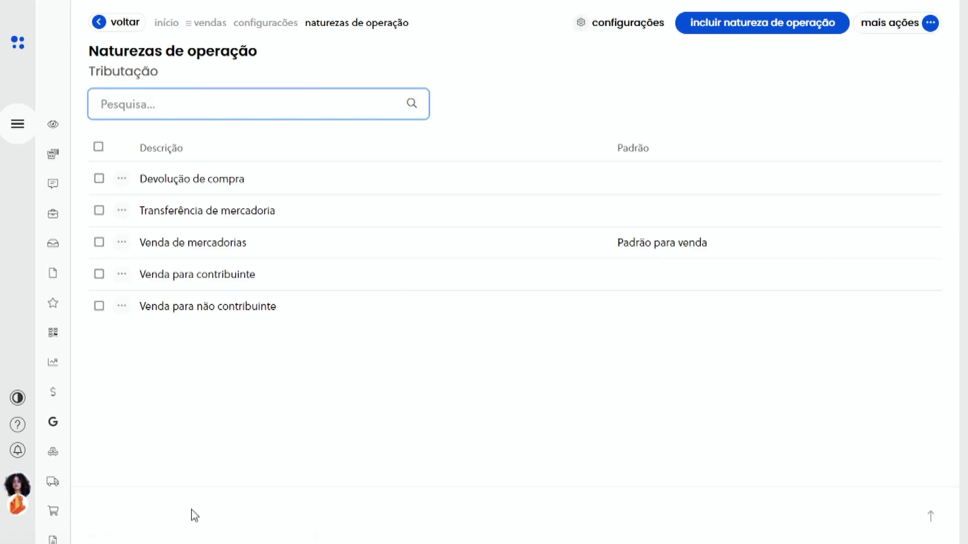
- Generate a return invoice from the 01/09/2021 Esportes e CIA entry invoice, using the natureza de operação "Devolução de compra"
left_click(18, 125)
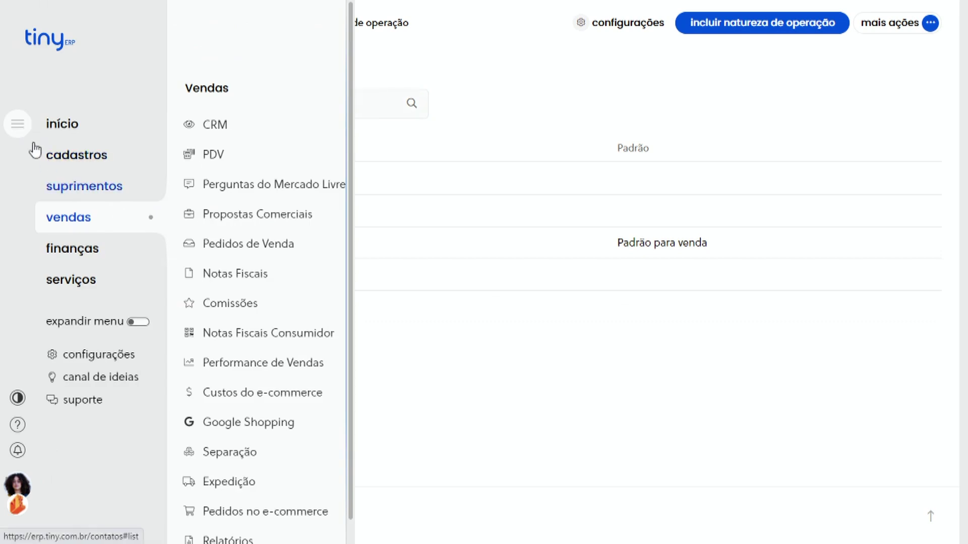
left_click(72, 190)
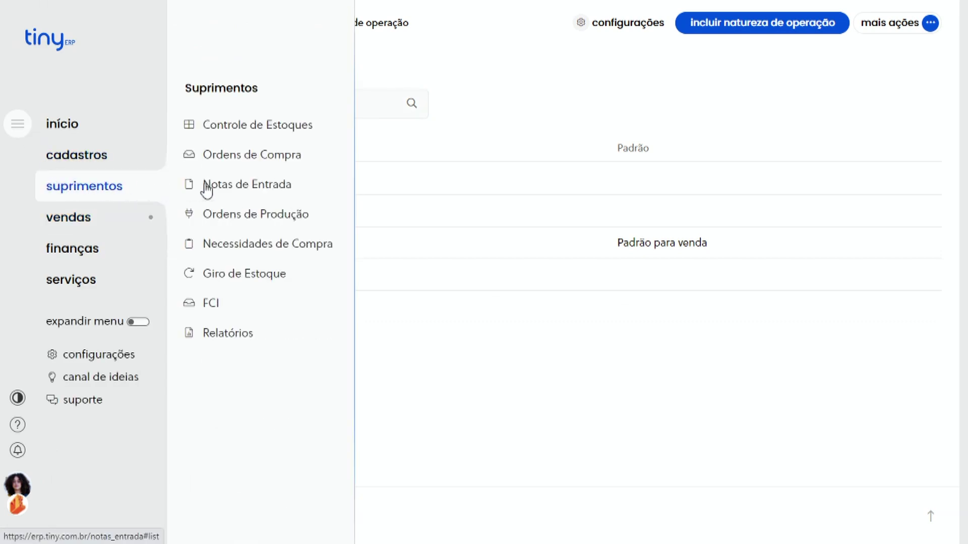
left_click(258, 193)
scroll(464, 195, "down", 3)
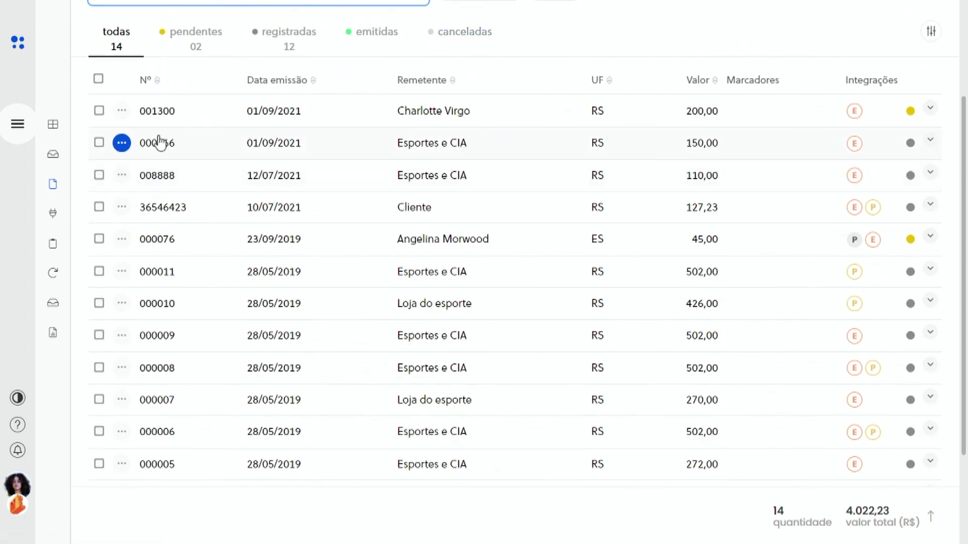
left_click(122, 144)
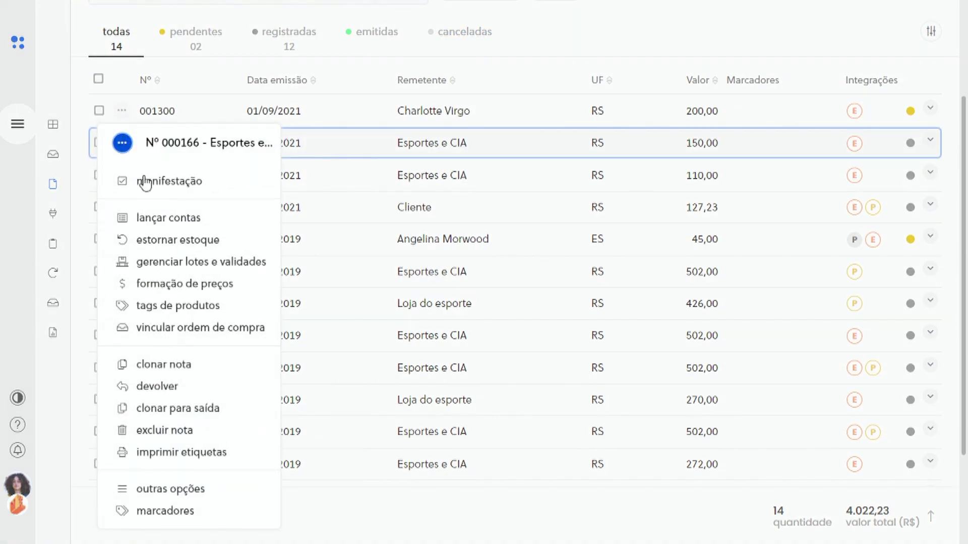
left_click(159, 387)
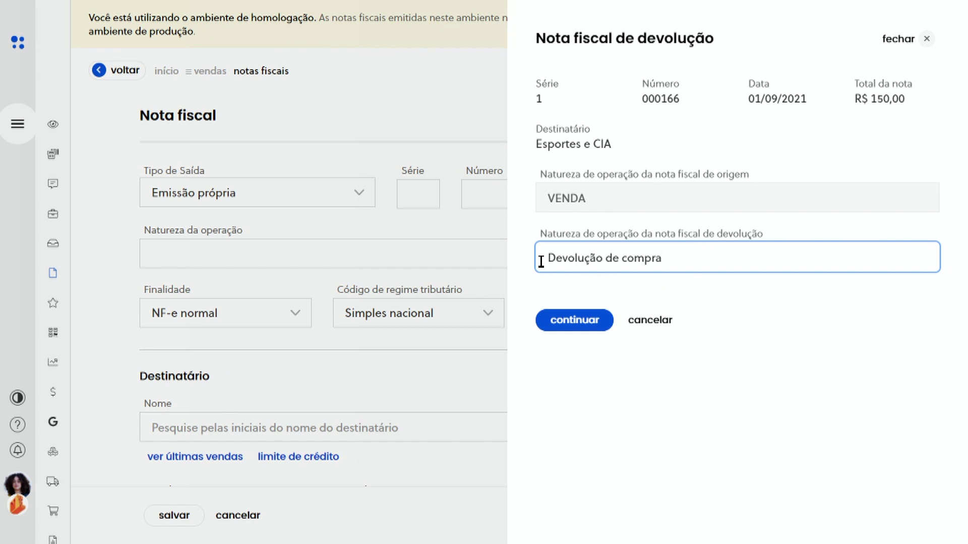
left_click(575, 323)
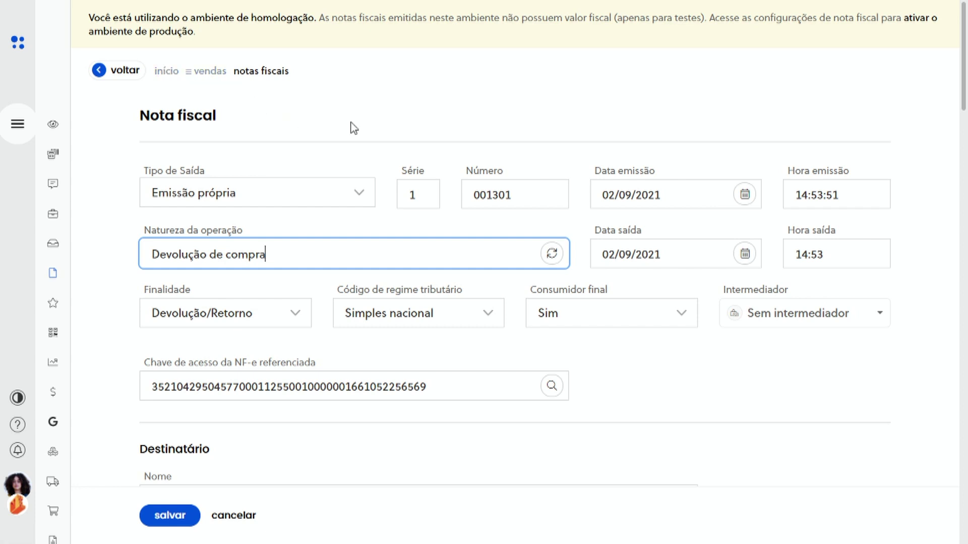
- Review the return invoice's referenced NF-e key, recipient, product item and ICMS values in the tax calculation
scroll(354, 128, "down", 1)
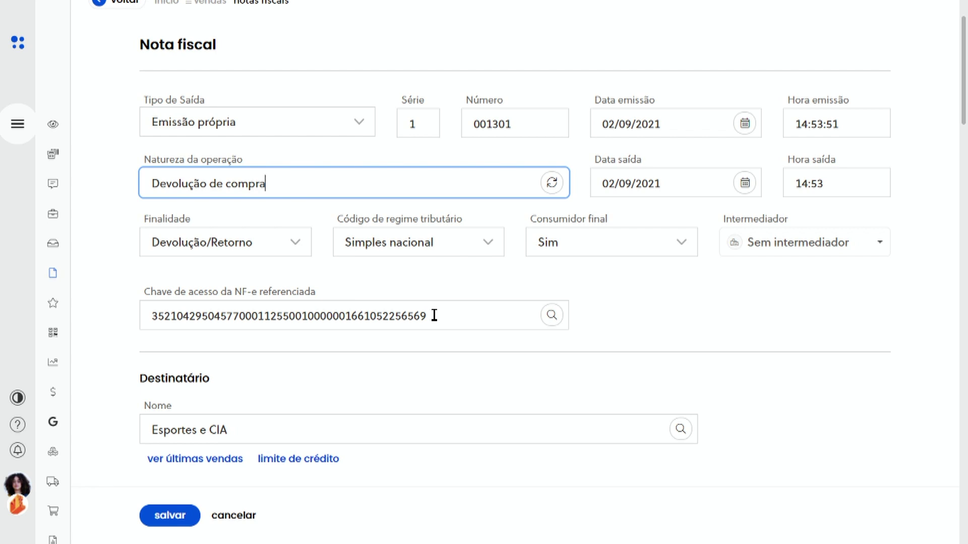
scroll(434, 315, "down", 2)
left_click_drag(962, 80, 937, 260)
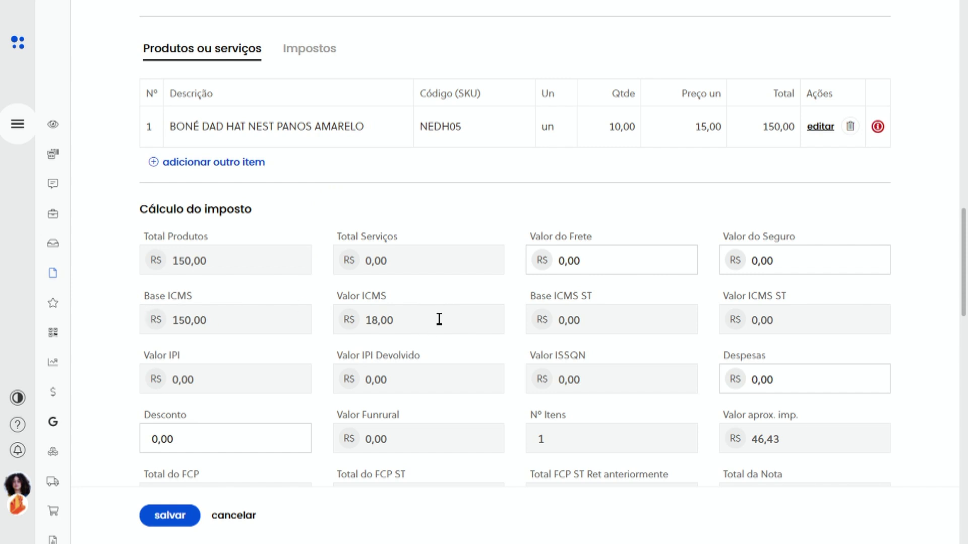
- Check the Simples ICMS details of the item BONÉ DAD HAT NEST PANOS AMARELO, then save the item and the return invoice
left_click(822, 127)
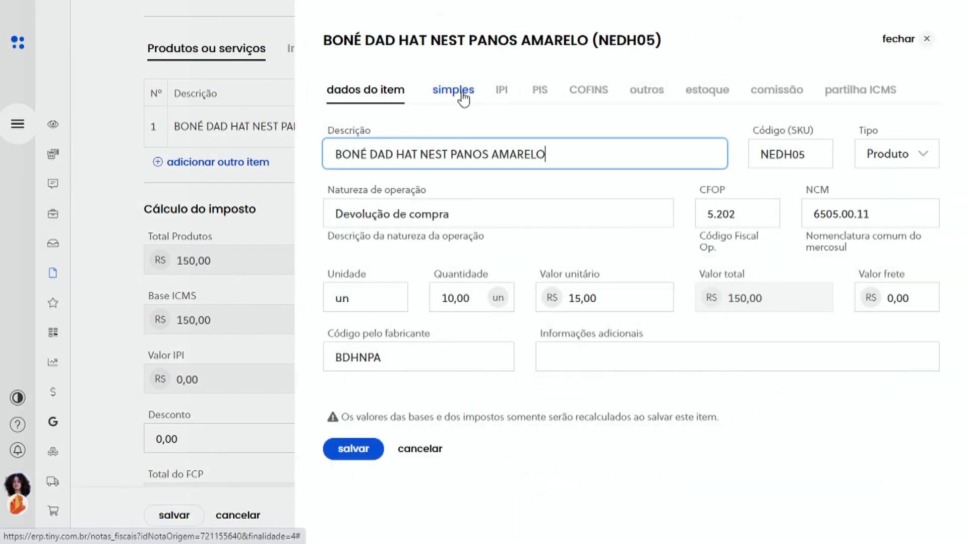
left_click(462, 93)
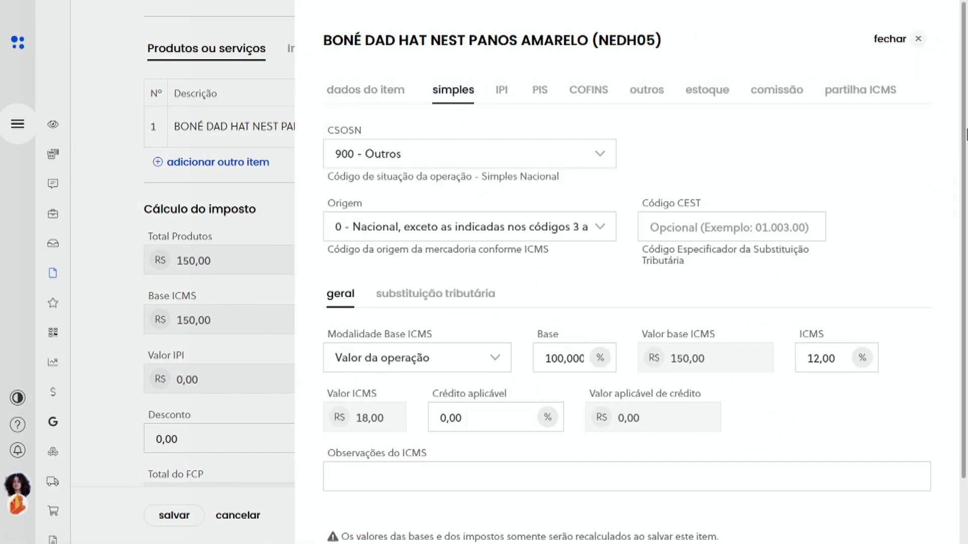
scroll(964, 169, "down", 2)
scroll(964, 169, "down", 1)
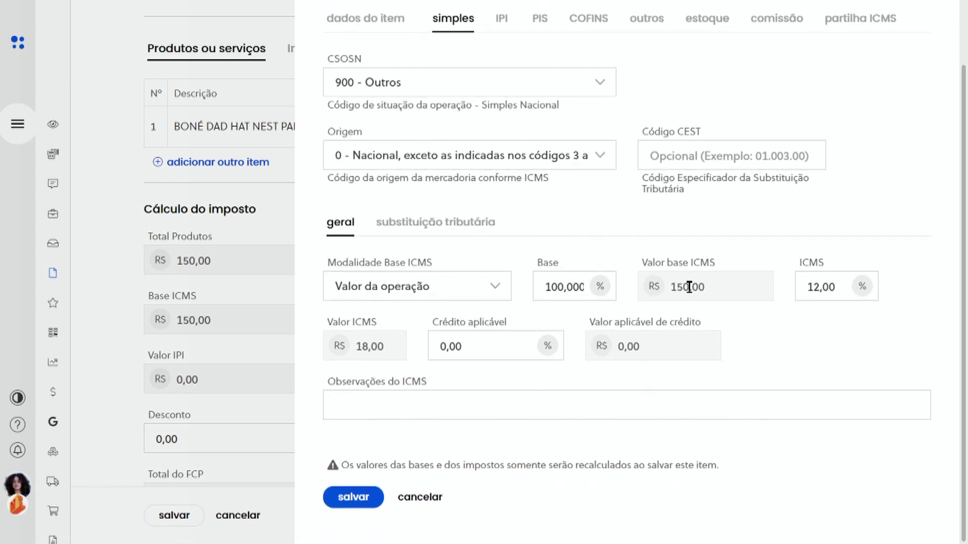
left_click(352, 497)
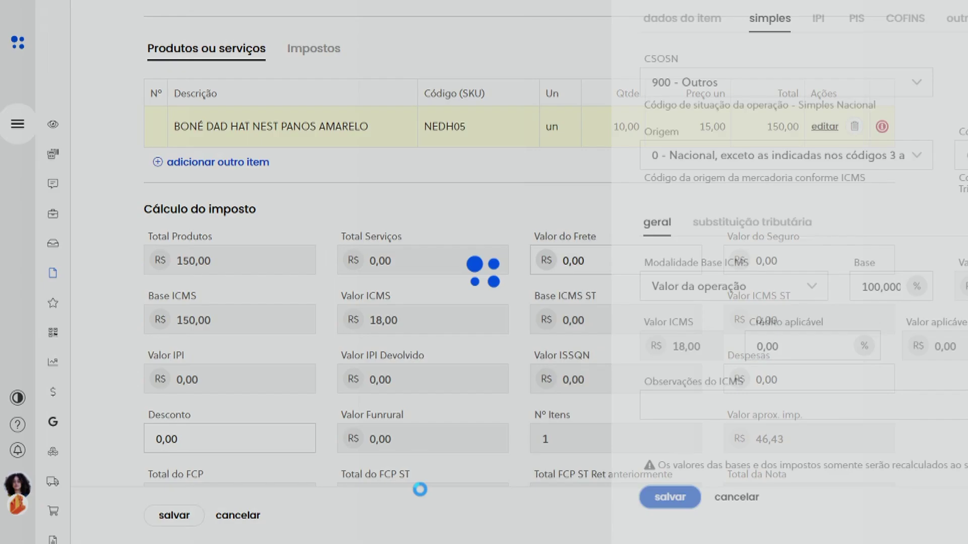
scroll(964, 194, "down", 4)
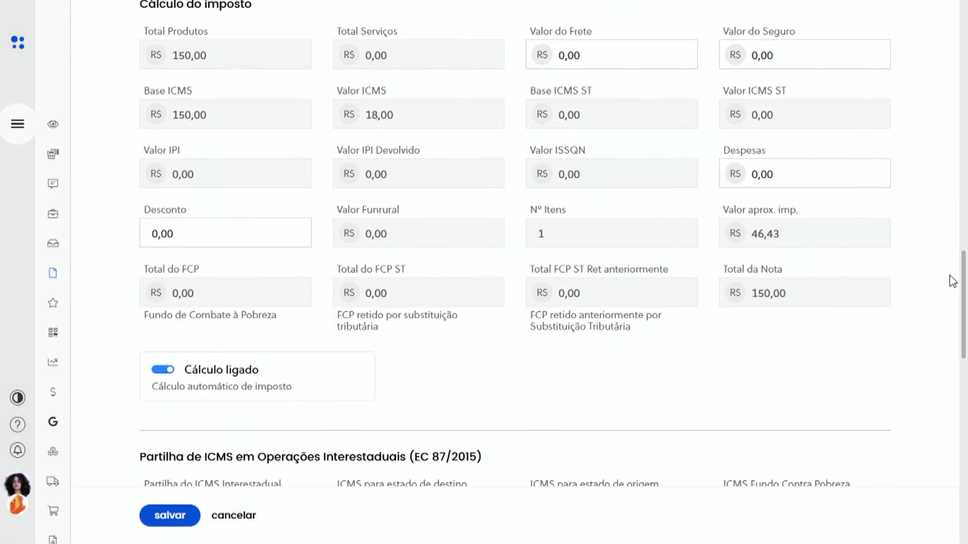
left_click(170, 516)
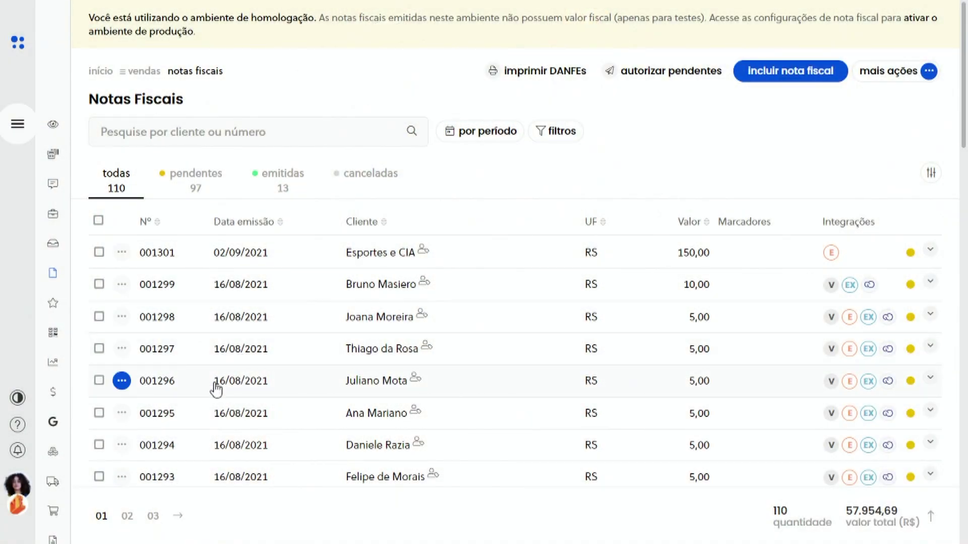
- Search the Tiny extensions for "devoluções"
left_click(128, 142)
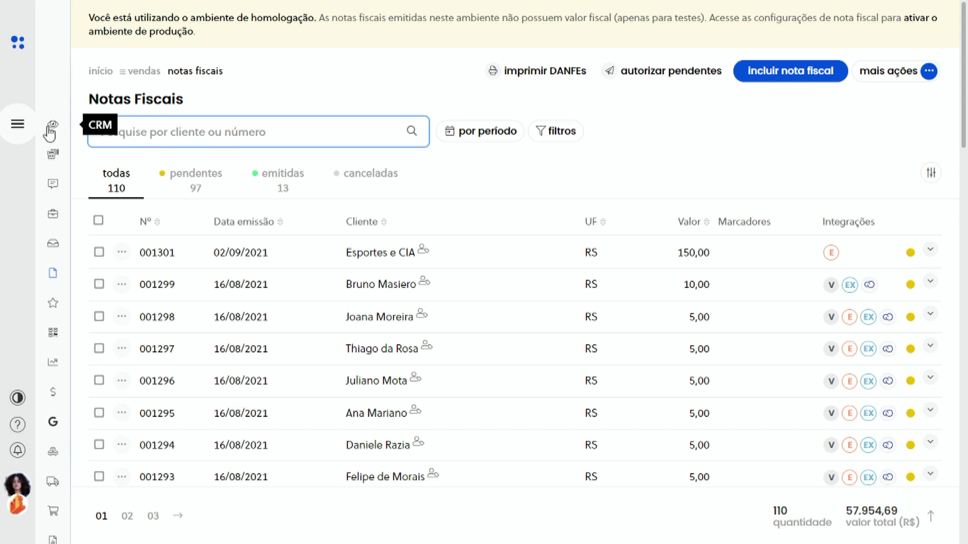
left_click(18, 124)
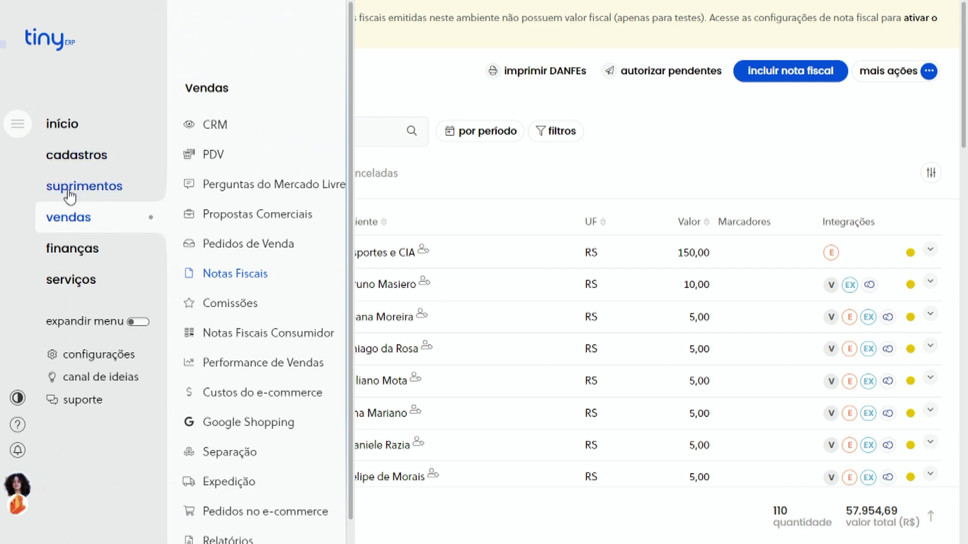
left_click(71, 130)
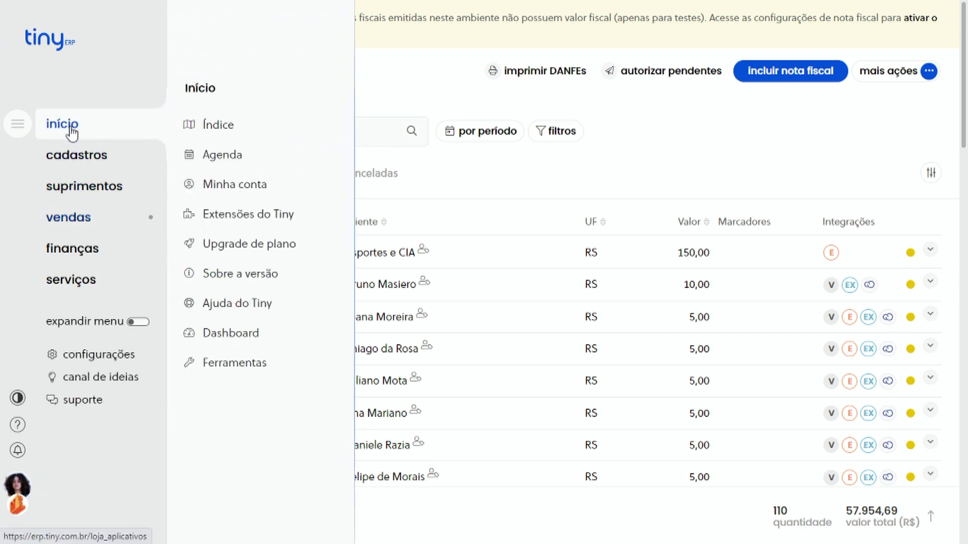
left_click(245, 222)
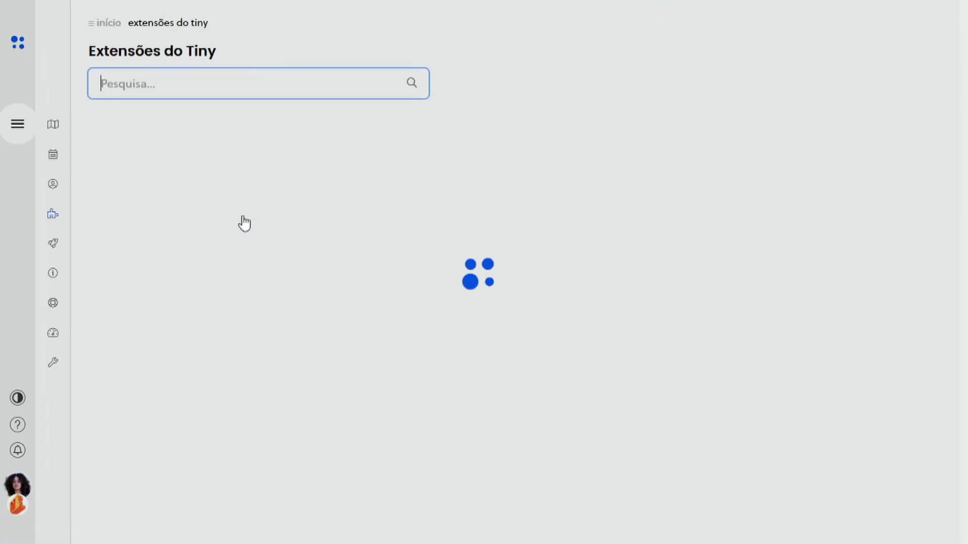
type("dev")
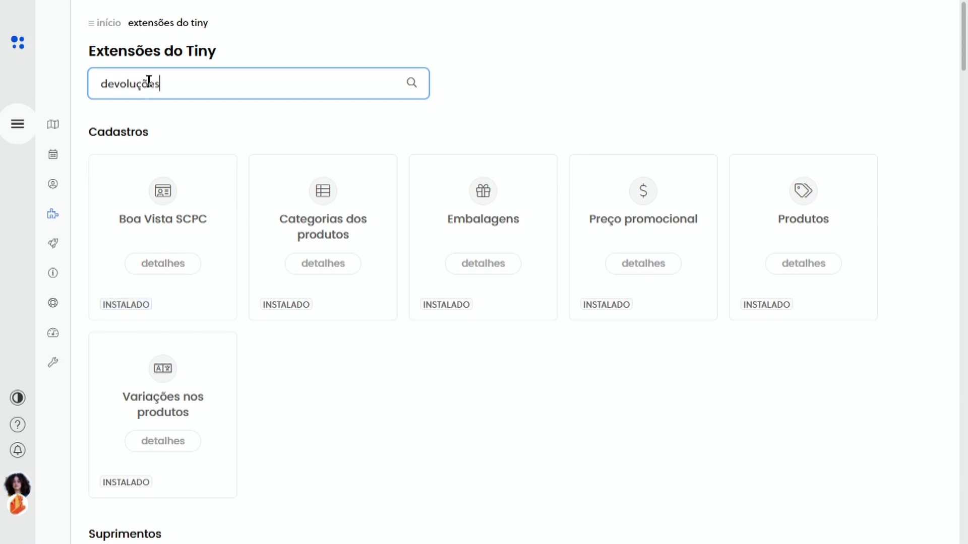
type("oluções")
left_click(412, 82)
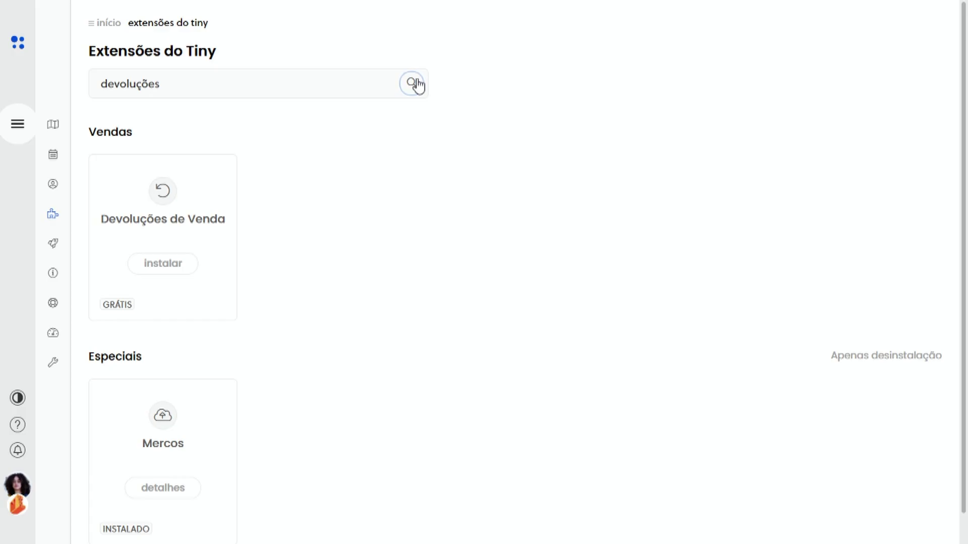
- Install the free Devoluções de Venda extension and confirm its installation
left_click(167, 229)
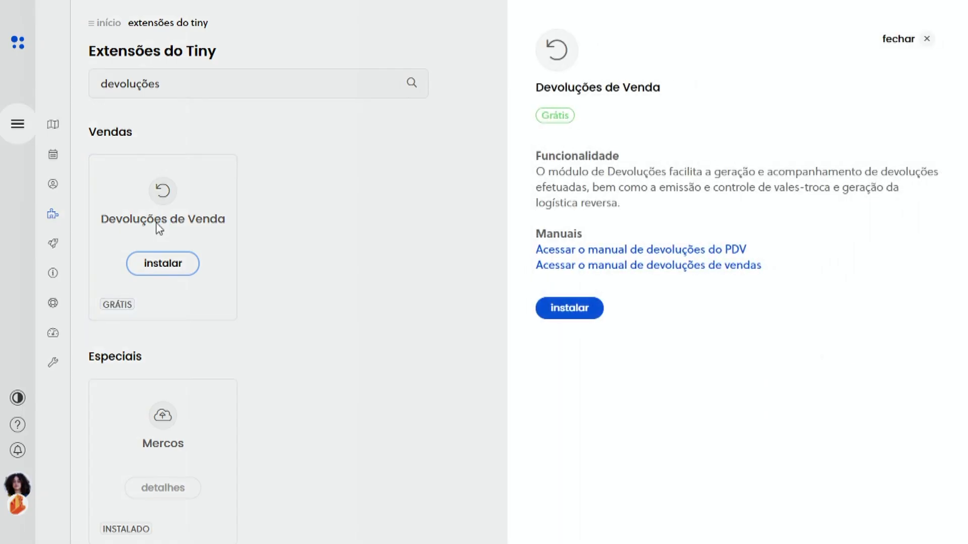
left_click(574, 315)
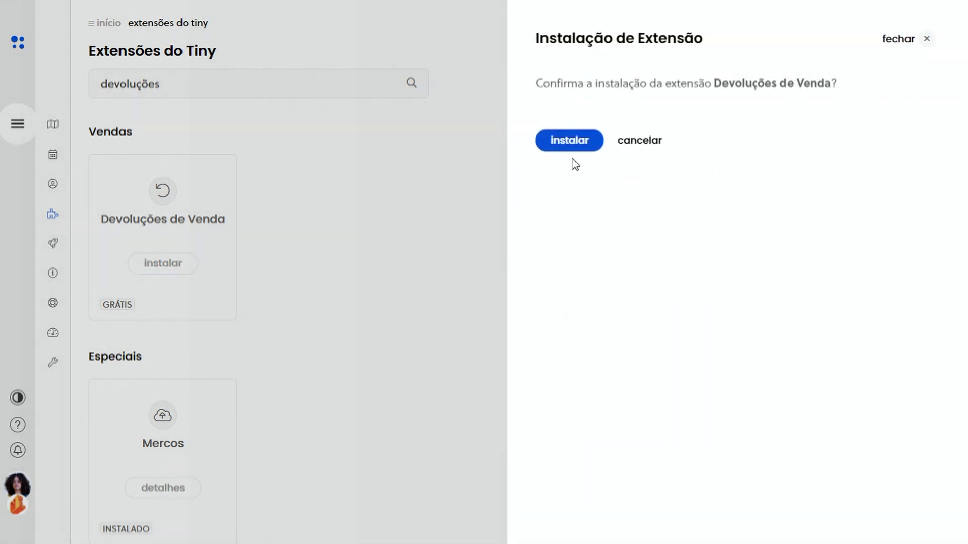
left_click(578, 143)
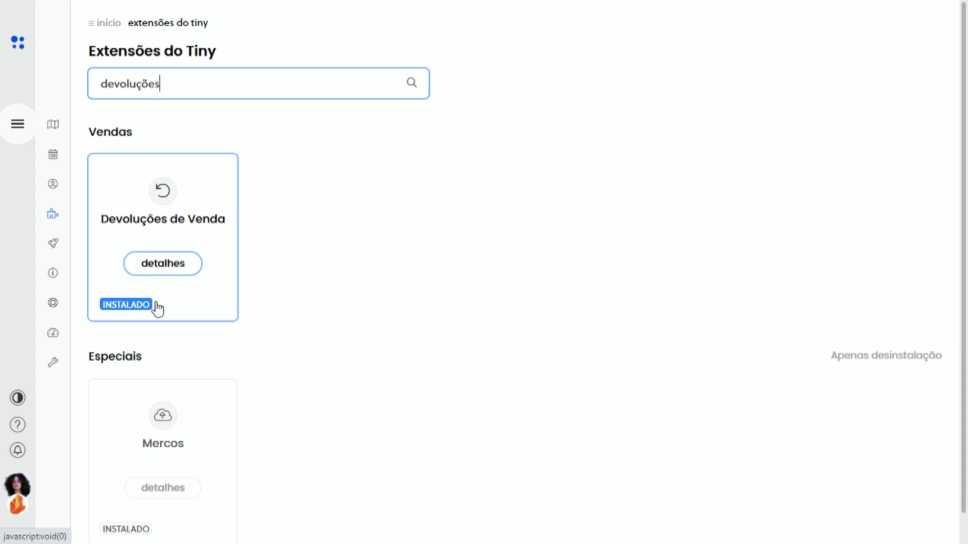
- Add a natureza de operação in the supplies settings, described as "Devolução de venda" with the Finalidade Devolução
left_click(17, 125)
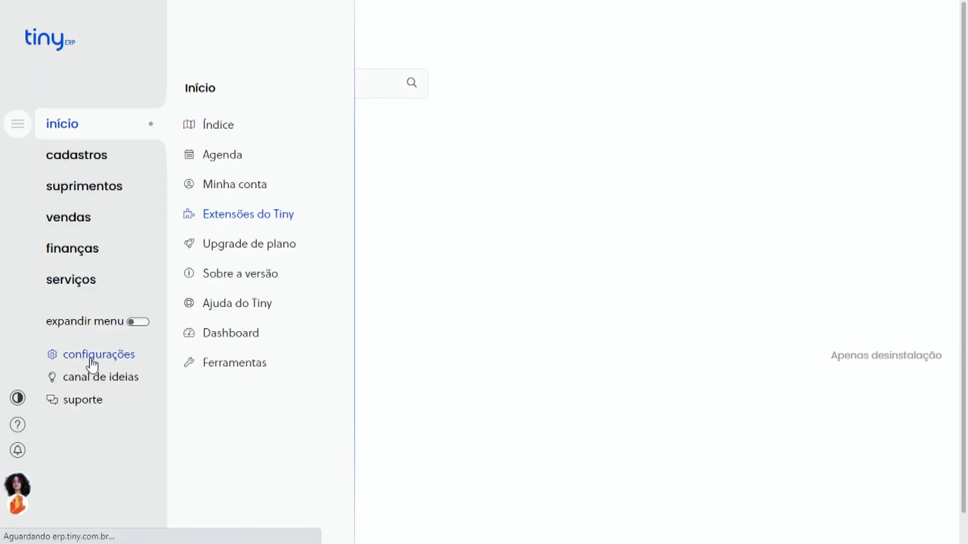
left_click(81, 357)
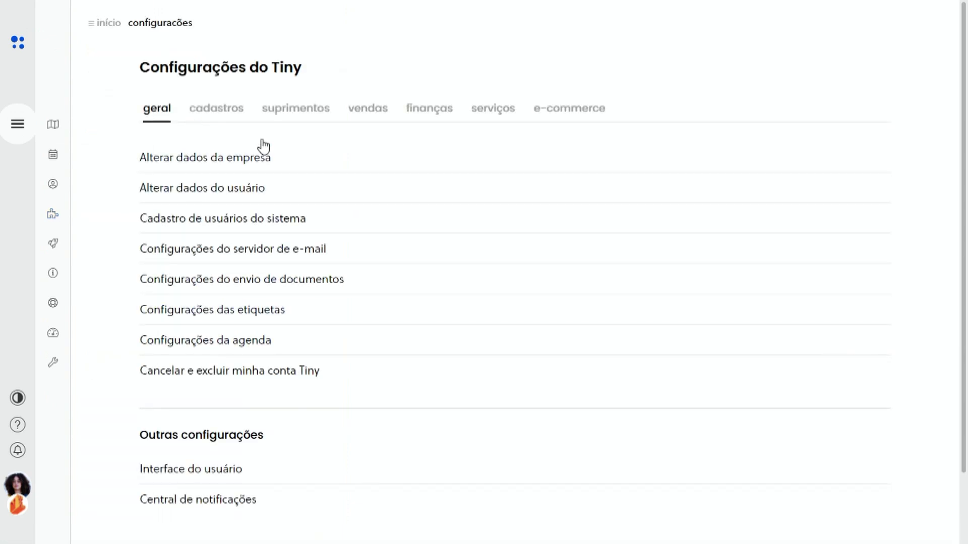
left_click(275, 108)
scroll(230, 393, "down", 2)
left_click(231, 392)
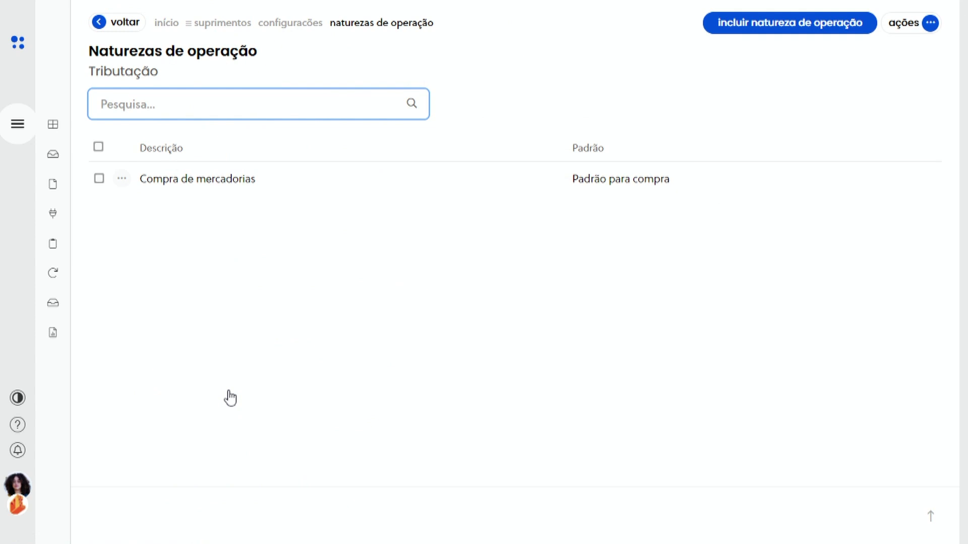
left_click(791, 28)
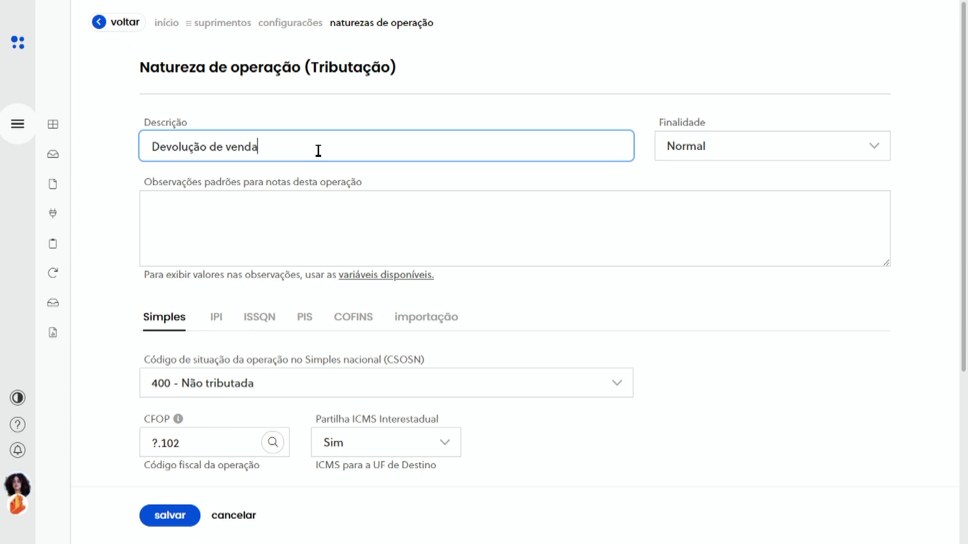
left_click(713, 149)
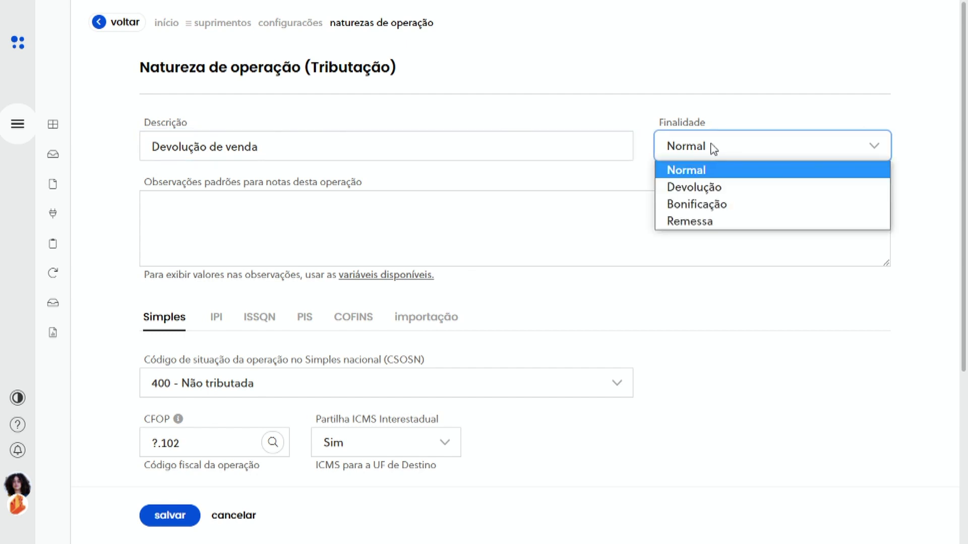
left_click(715, 187)
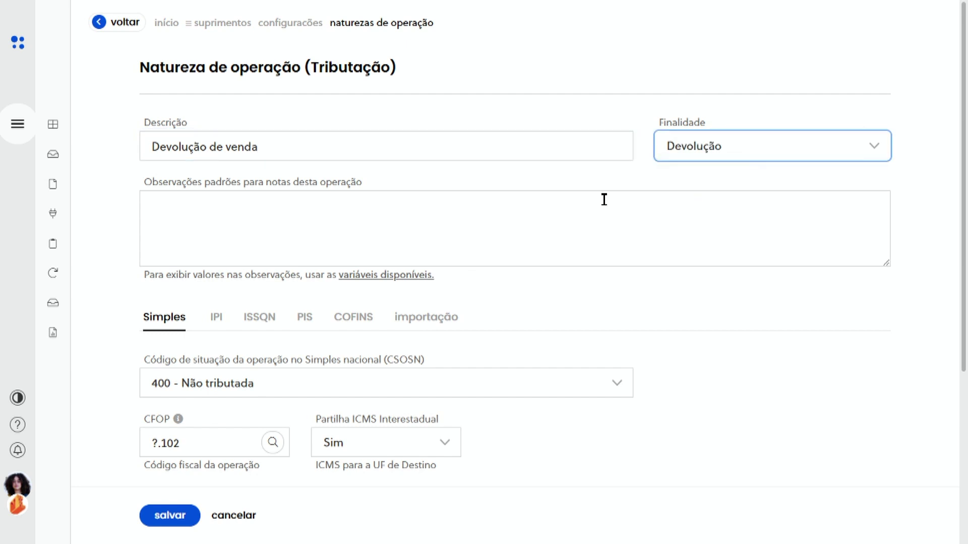
- Look up CFOPs by the description "devolução de venda" and choose 1.202, Devolução de venda de mercadoria adquirida ou recebida de terceiros
left_click_drag(963, 111, 948, 246)
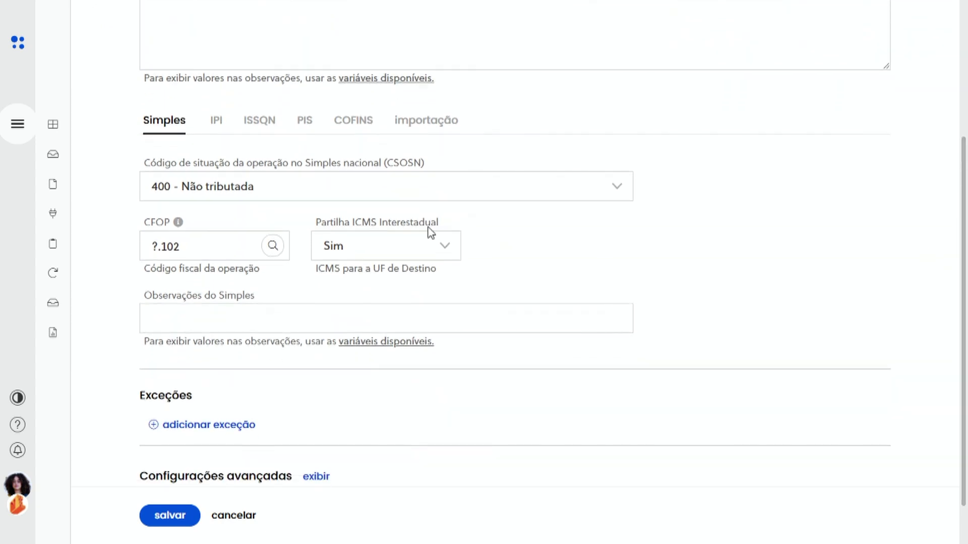
left_click(272, 246)
double_click(573, 109)
key("ctrl+a")
key("BackSpace")
left_click(645, 110)
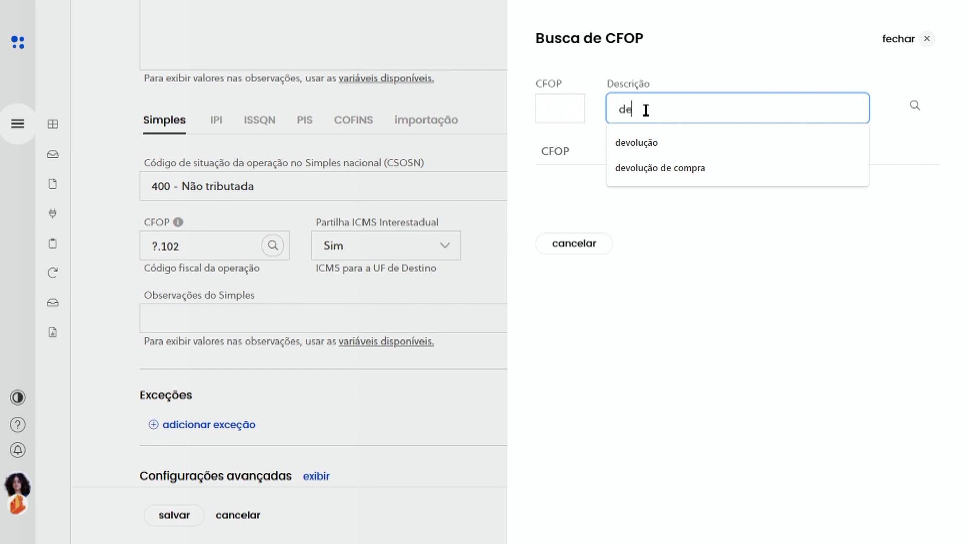
type("devolução de venda")
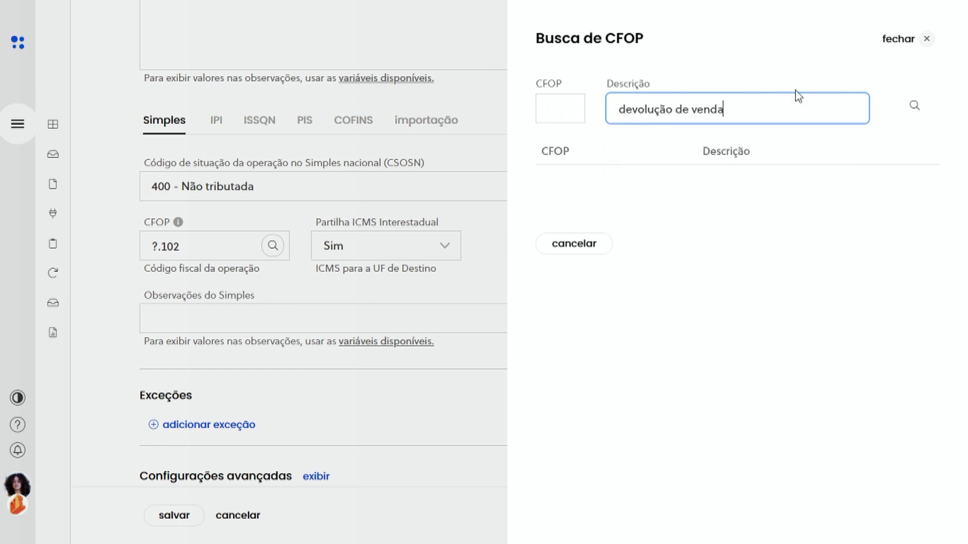
left_click(920, 109)
scroll(719, 221, "down", 2)
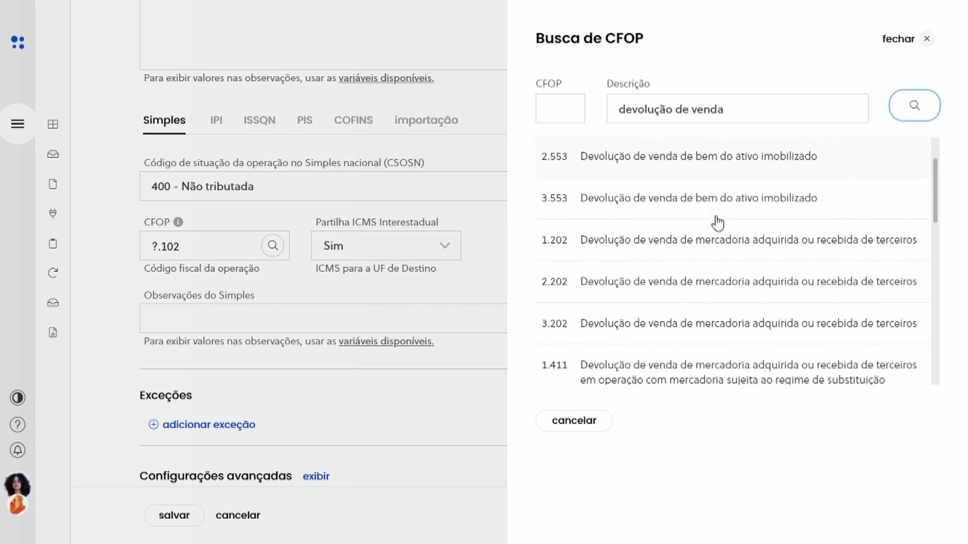
left_click(656, 248)
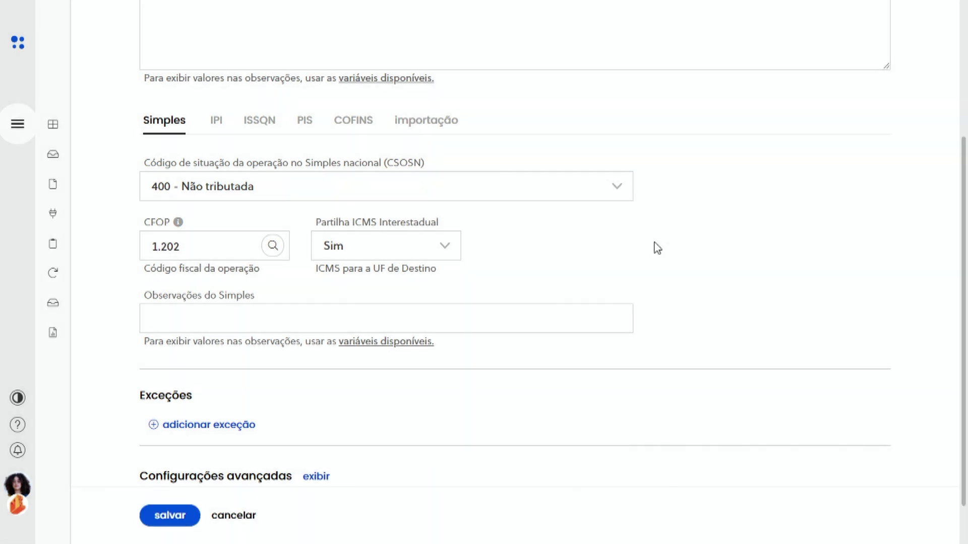
- Save the "Devolução de venda" natureza de operação
scroll(964, 215, "down", 1)
scroll(963, 214, "down", 1)
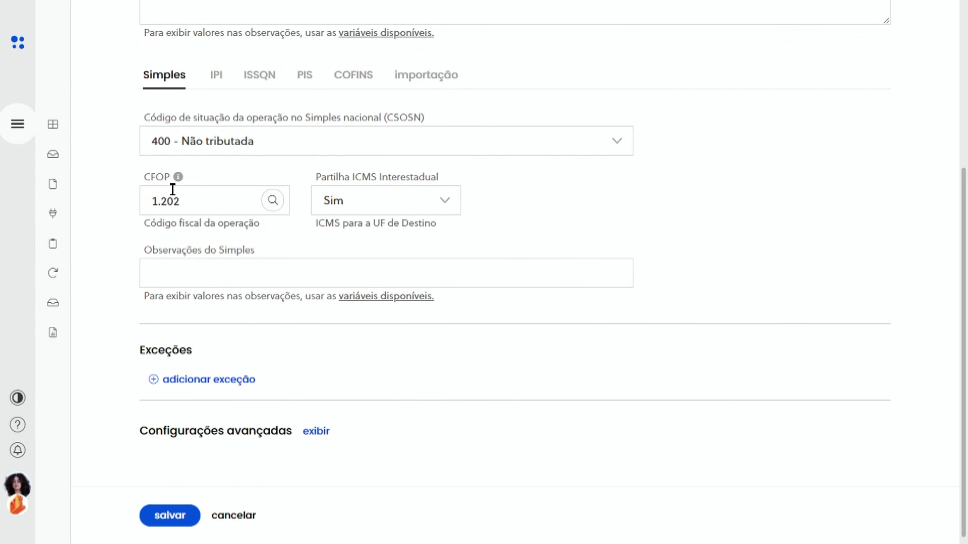
left_click(169, 517)
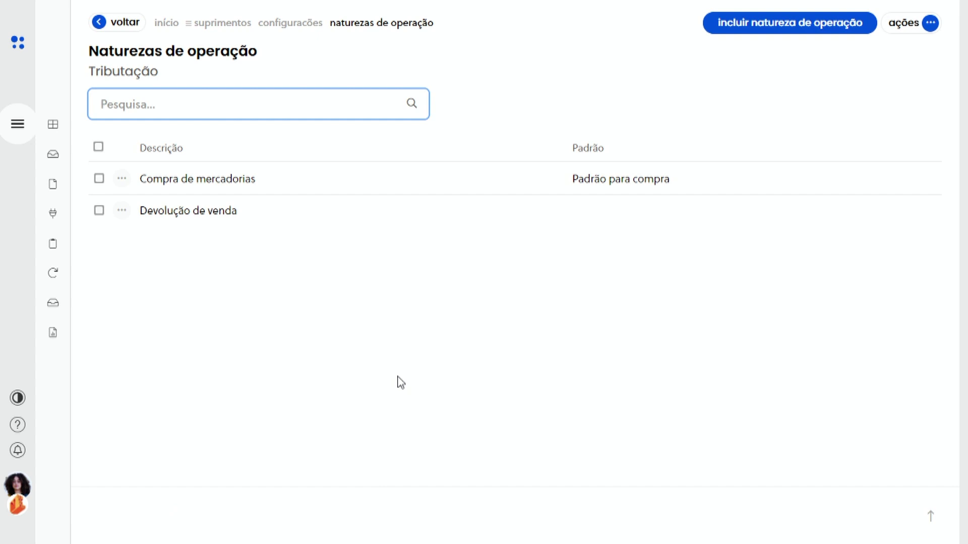
- Start a product return from the second issued sales invoice in Notas Fiscais, dated 19/08/2020
left_click(17, 125)
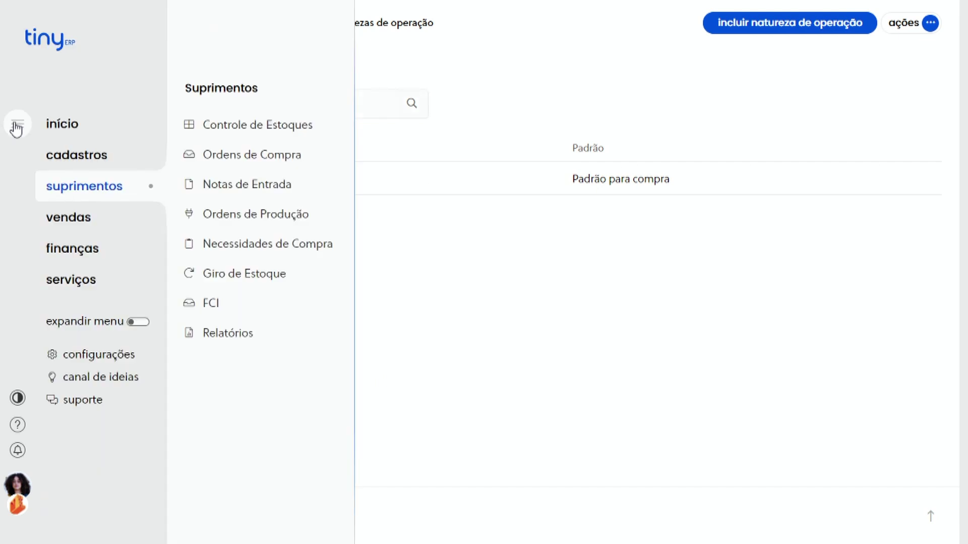
left_click(60, 221)
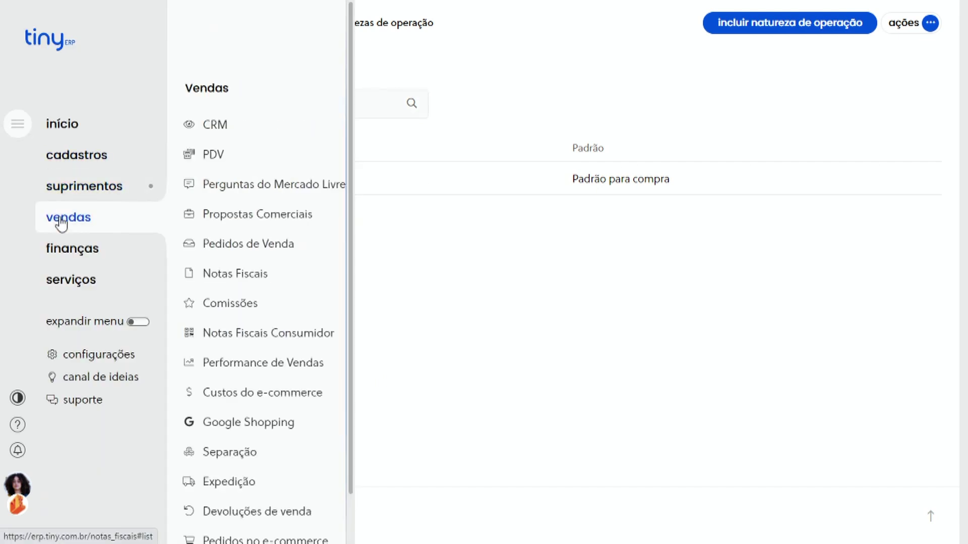
left_click(233, 275)
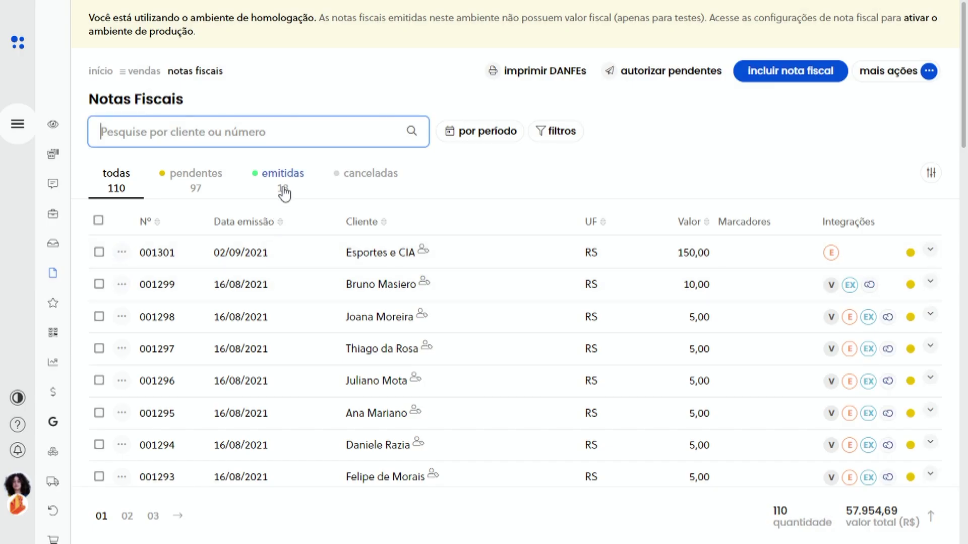
left_click(283, 185)
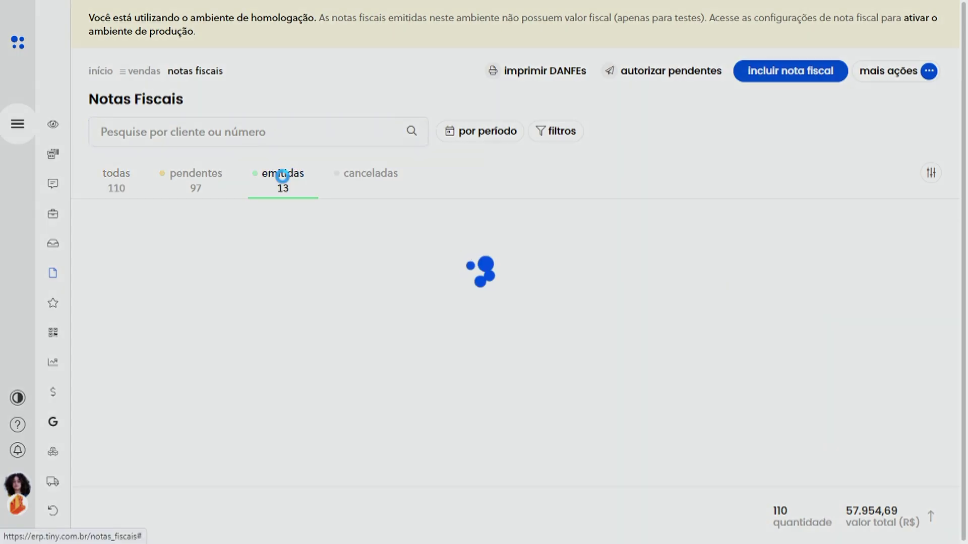
scroll(403, 180, "down", 3)
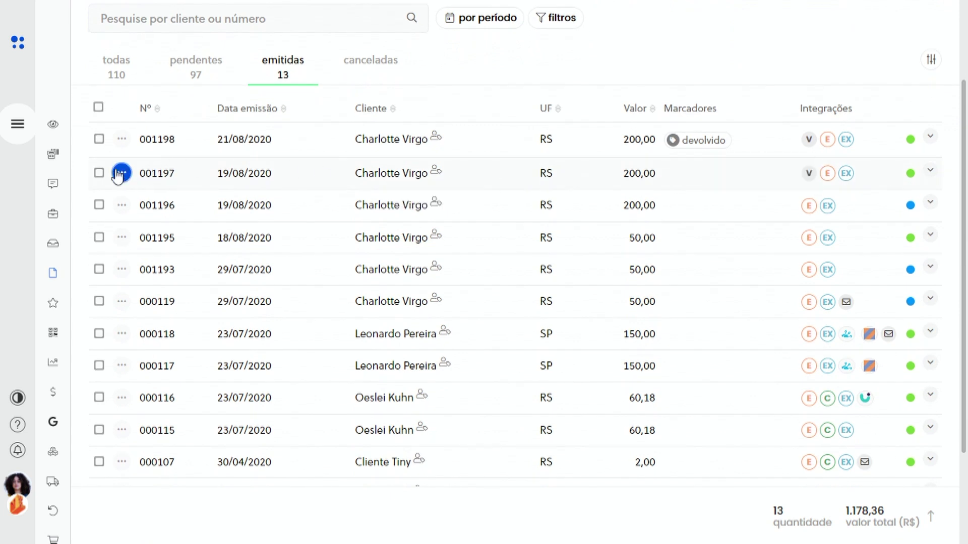
left_click(122, 174)
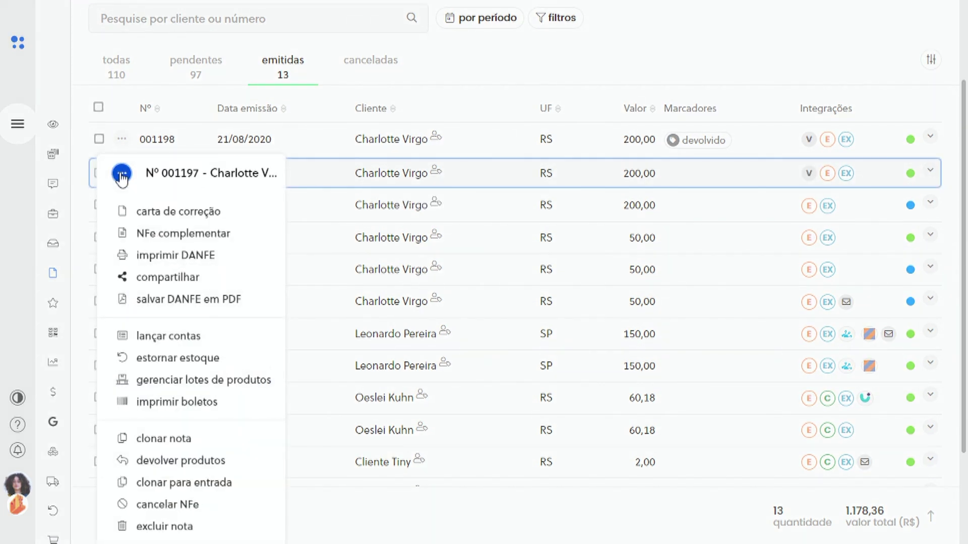
left_click(189, 464)
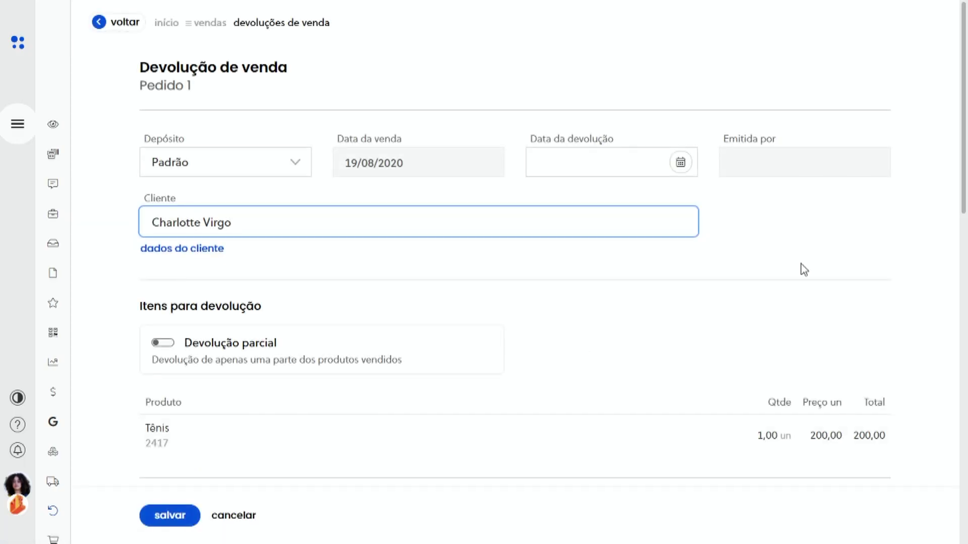
- Save the sales return for Pedido 1 as a full return, with Devolução parcial switched off
scroll(963, 76, "down", 1)
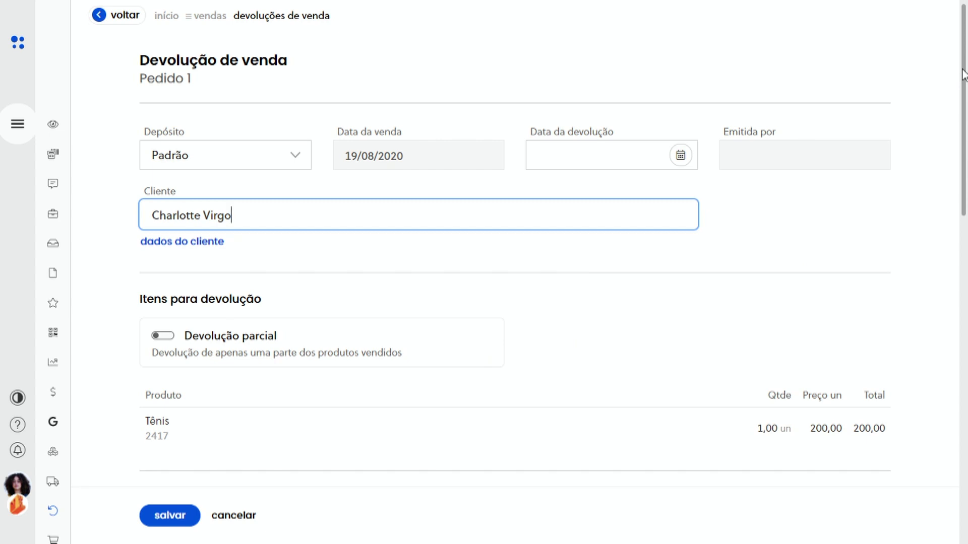
left_click_drag(963, 75, 963, 125)
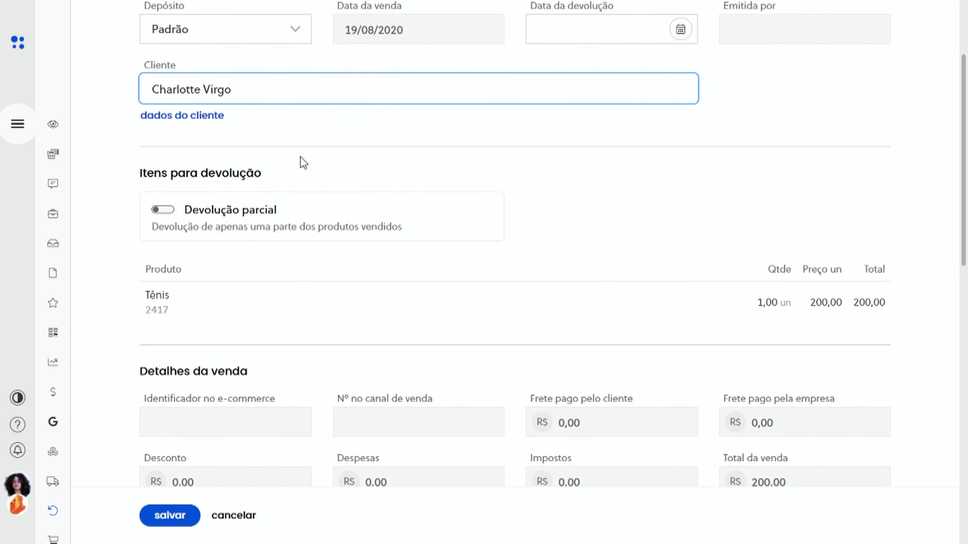
left_click(164, 211)
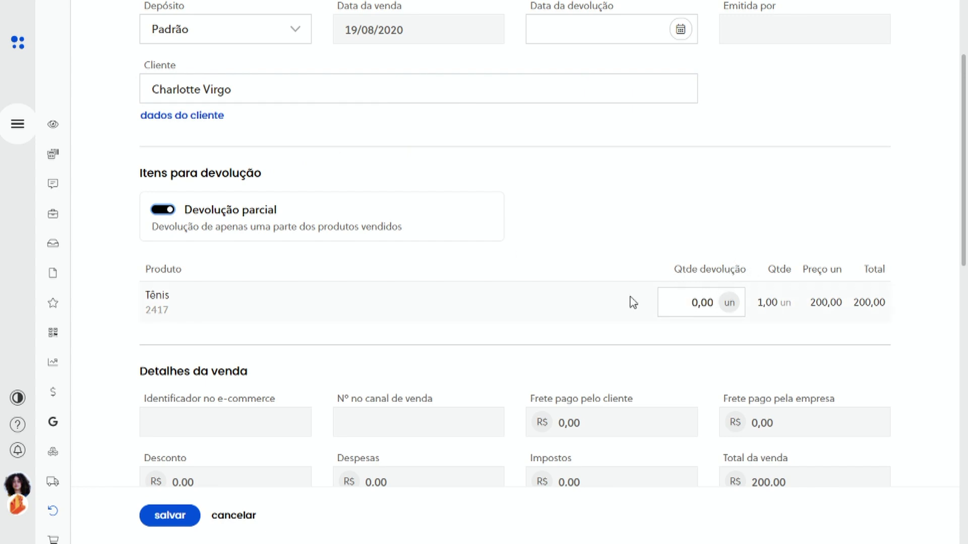
left_click(163, 211)
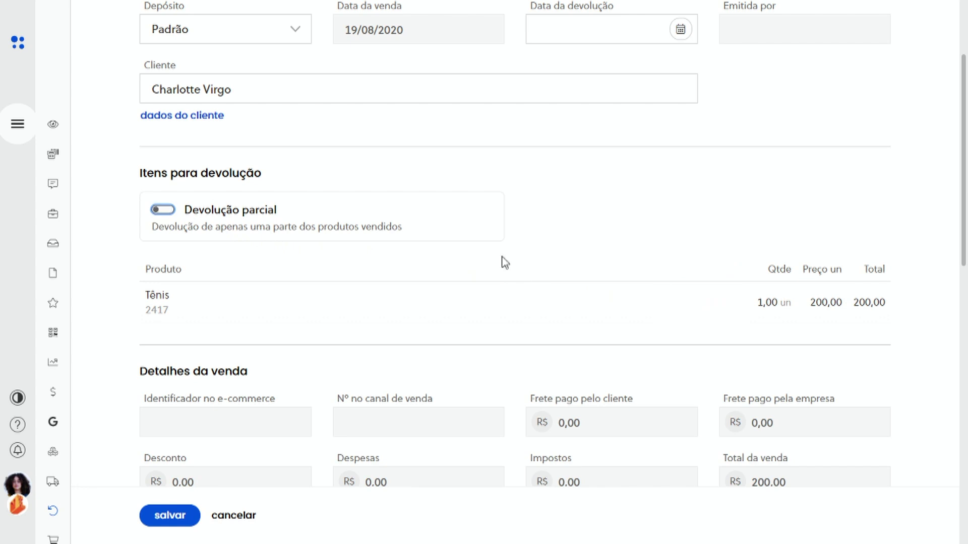
scroll(963, 303, "down", 4)
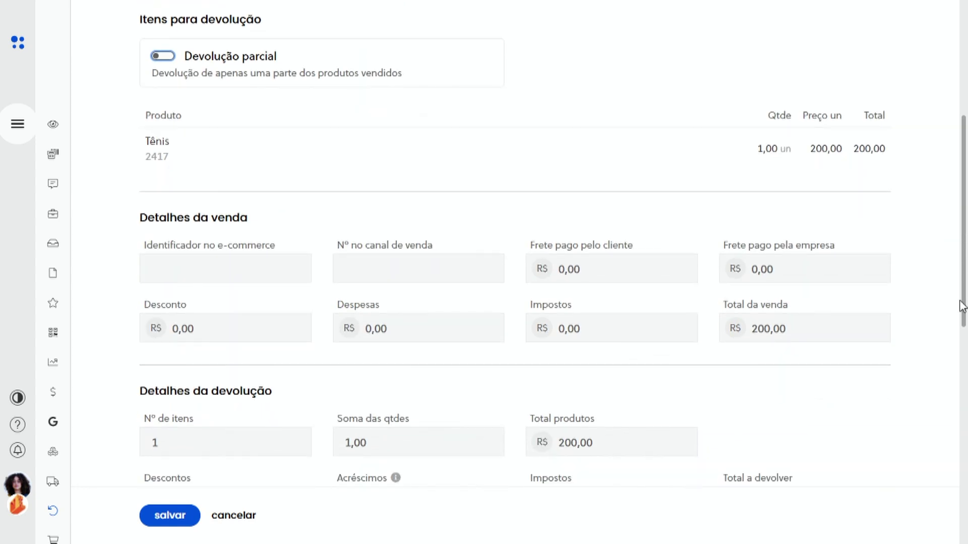
left_click(170, 515)
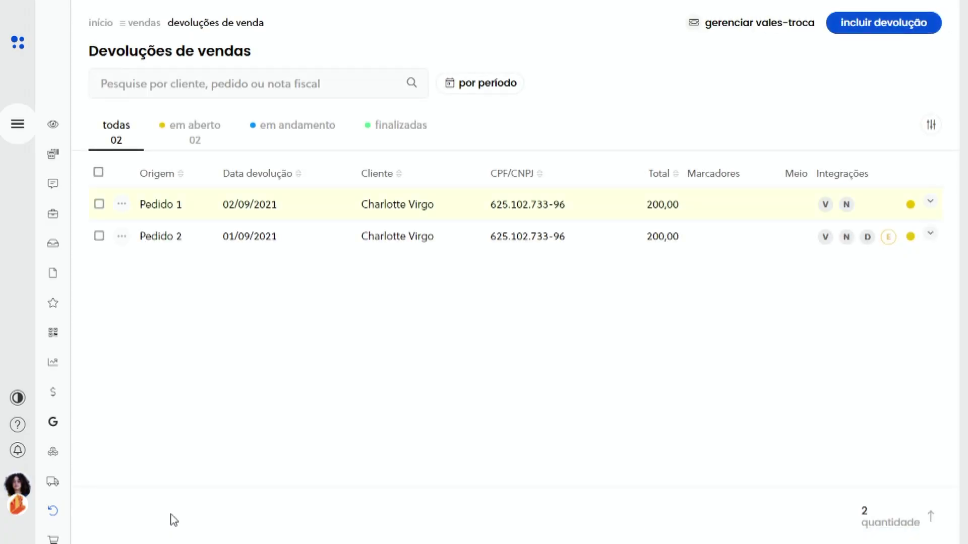
- Generate the return invoice for Pedido 1 from Devoluções de venda, using Devolução de venda as the natureza de operação
left_click(15, 126)
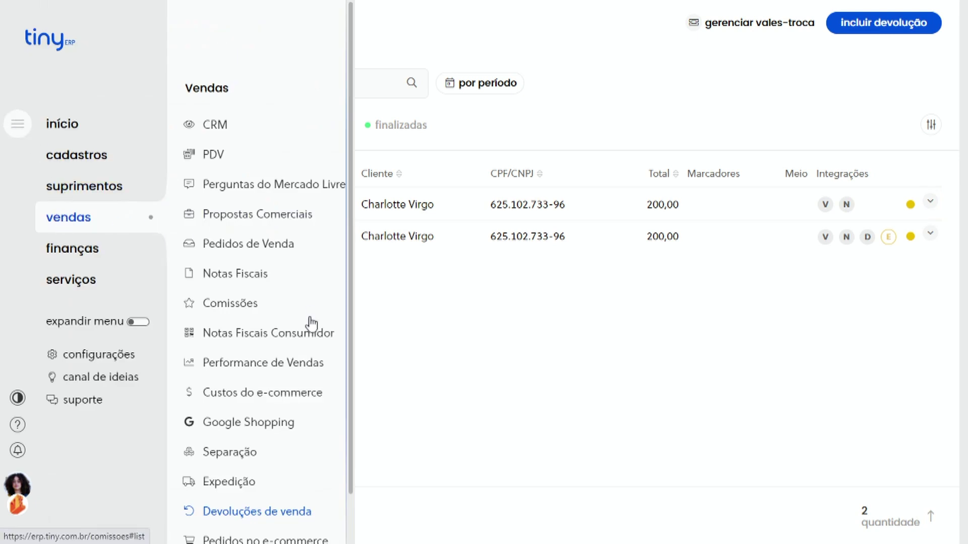
scroll(292, 421, "down", 1)
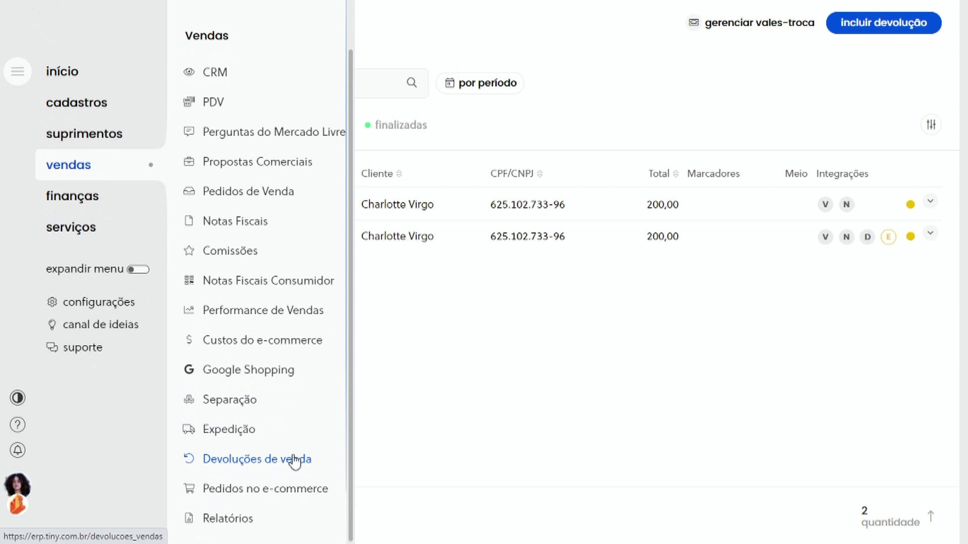
left_click(269, 463)
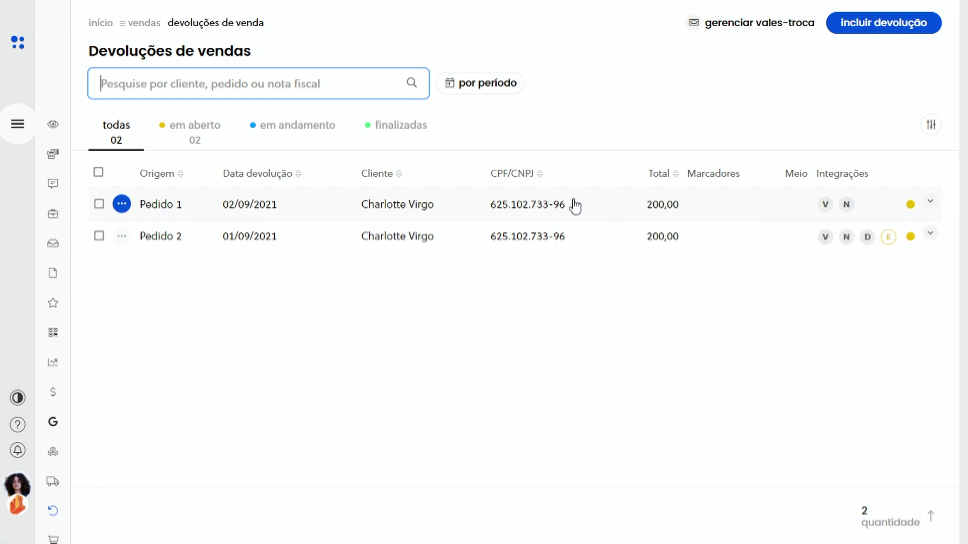
left_click(122, 204)
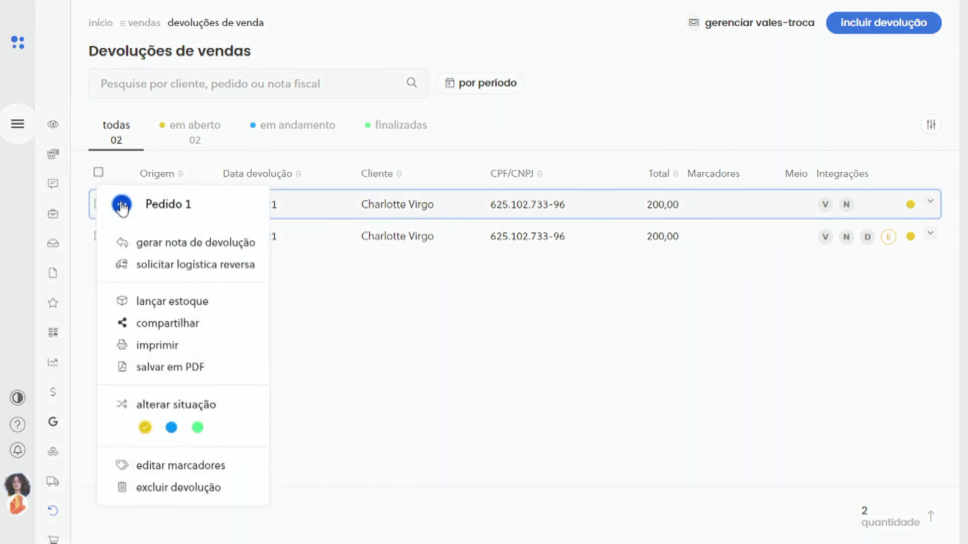
left_click(164, 246)
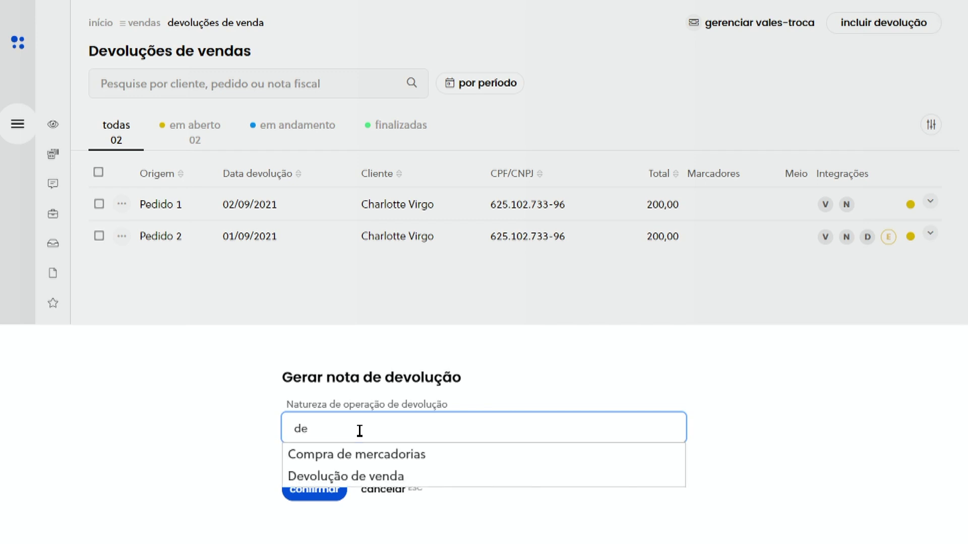
left_click(357, 476)
left_click(314, 489)
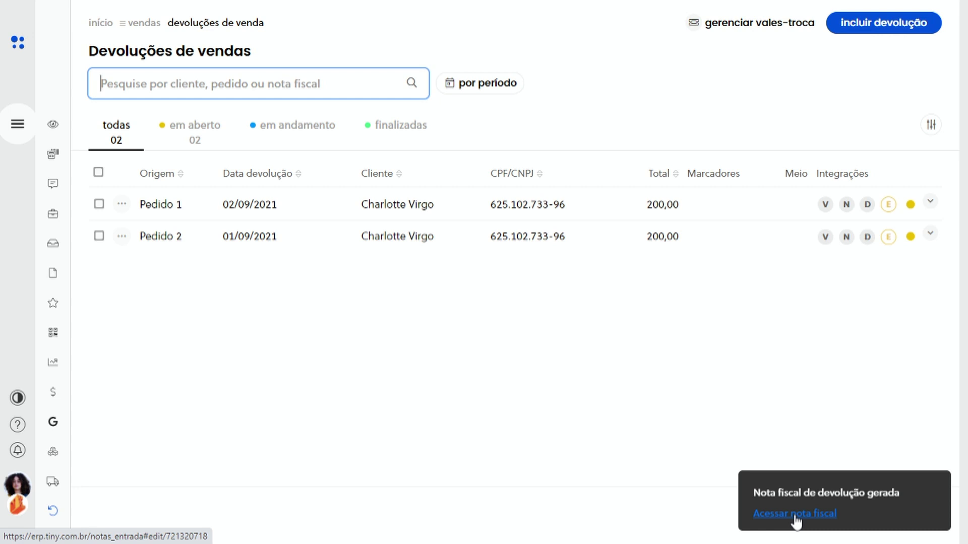
- Open the pending return invoice dated 02/09/2021 in Notas de Entrada and review its referenced access key, sender, product and tax details
left_click(17, 123)
mouse_move(71, 195)
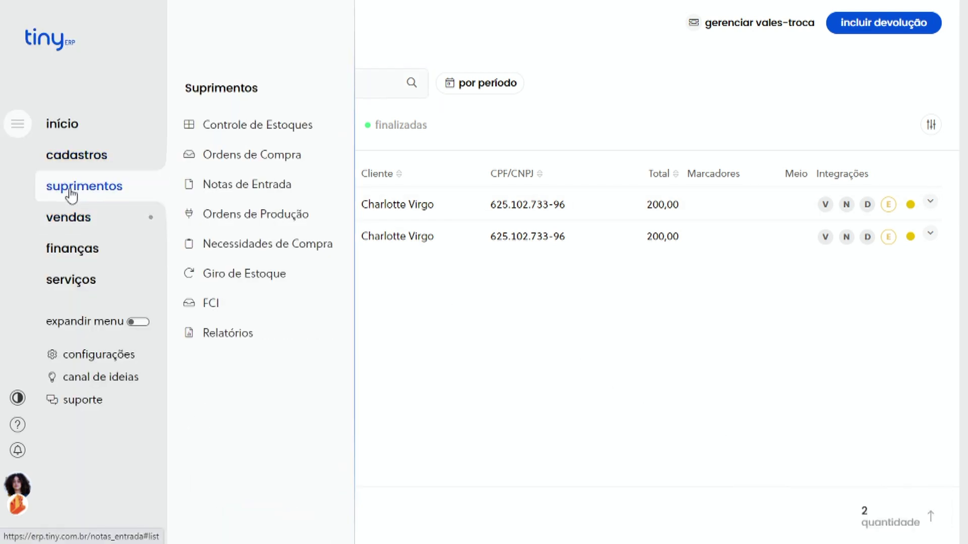
left_click(245, 187)
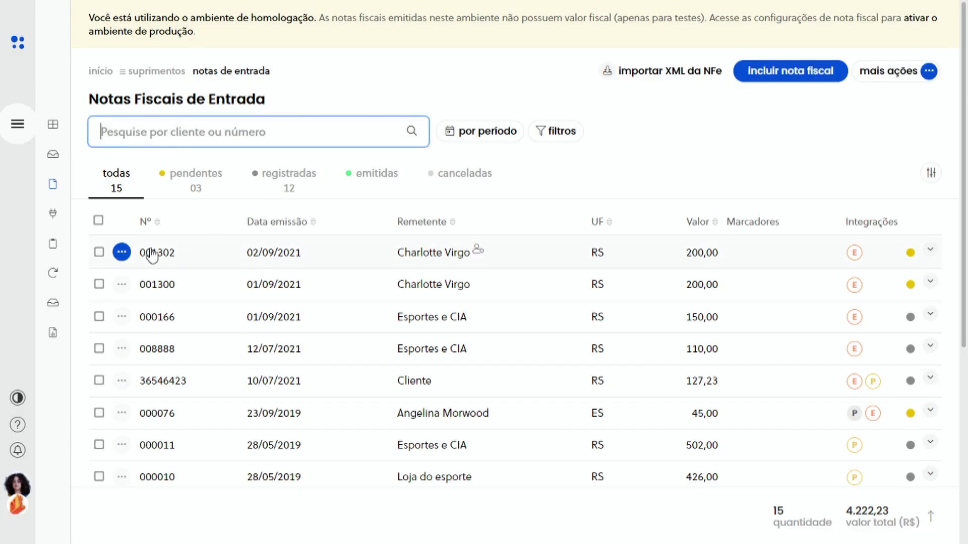
left_click(456, 257)
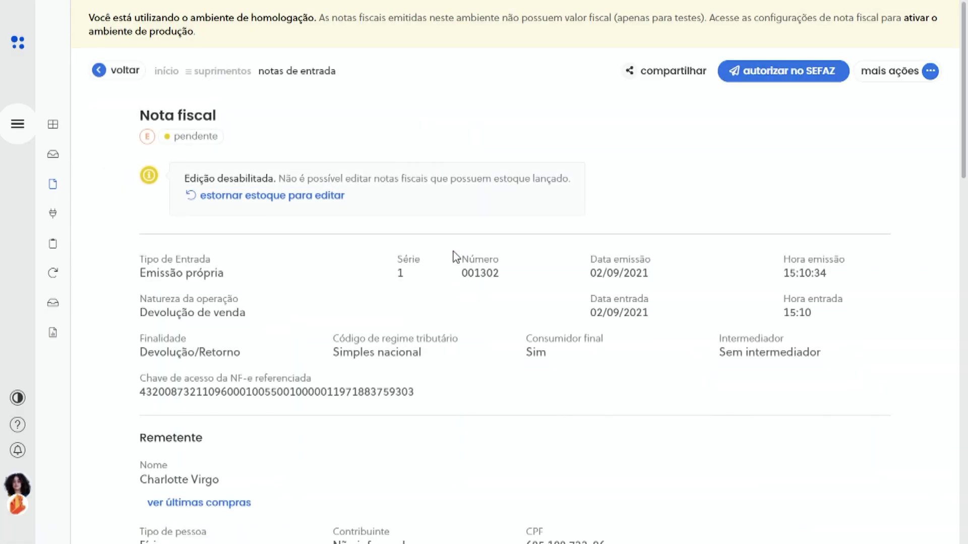
scroll(454, 255, "down", 3)
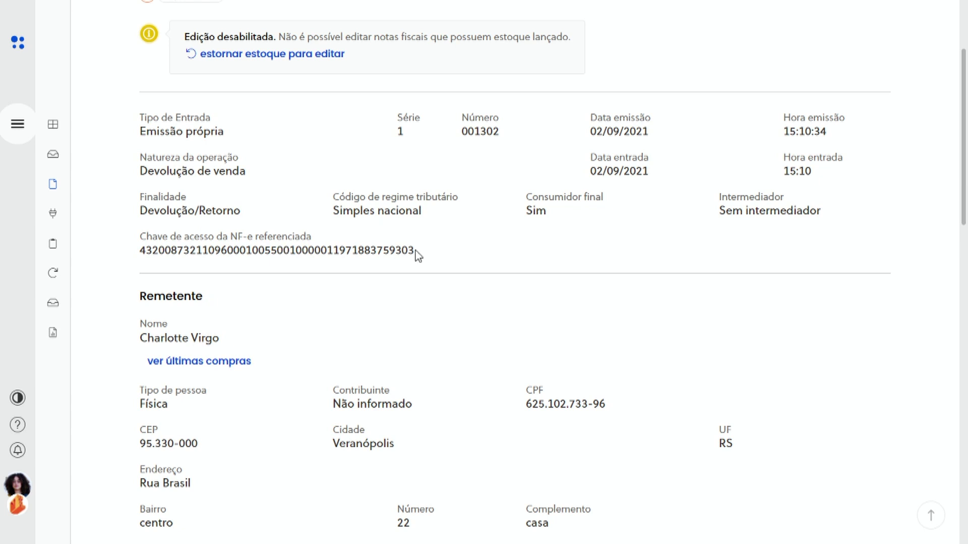
scroll(404, 253, "down", 3)
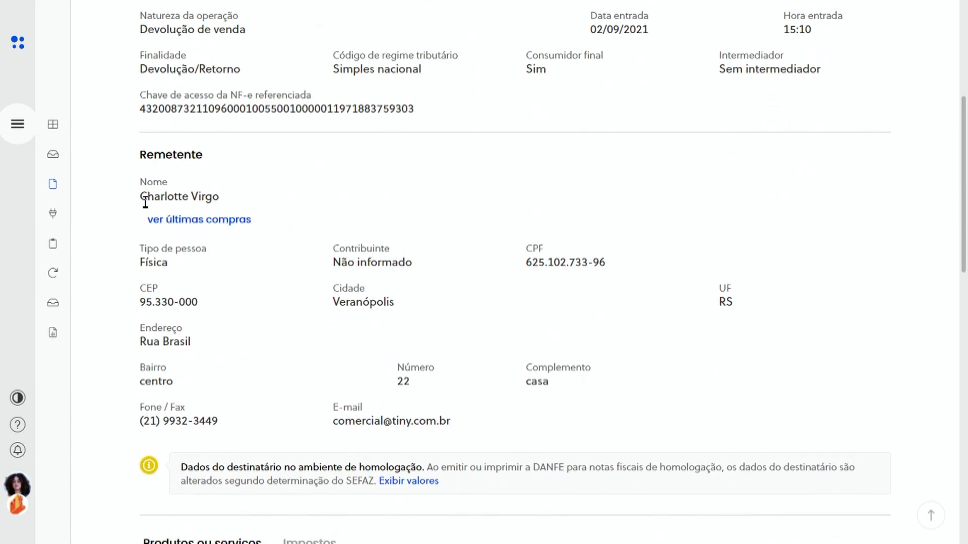
scroll(420, 288, "down", 7)
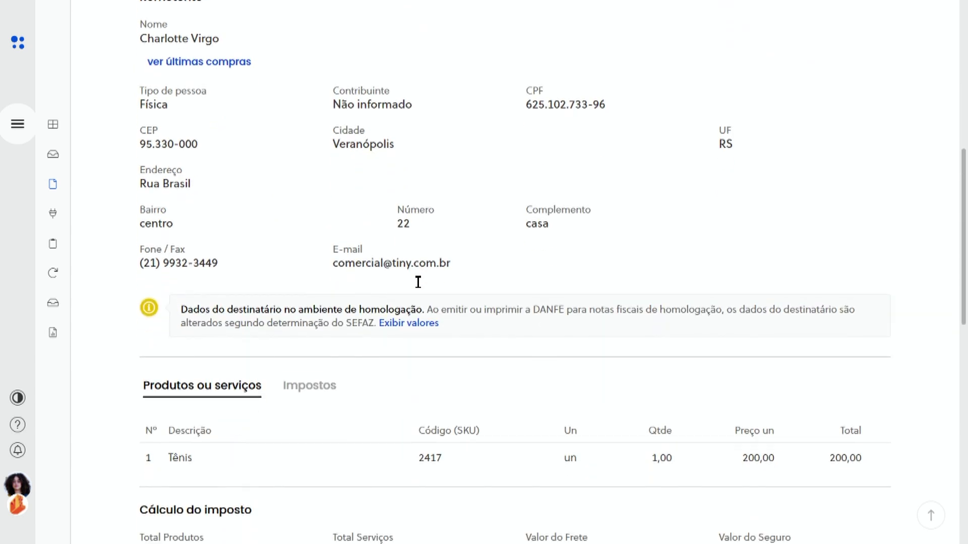
scroll(420, 288, "down", 3)
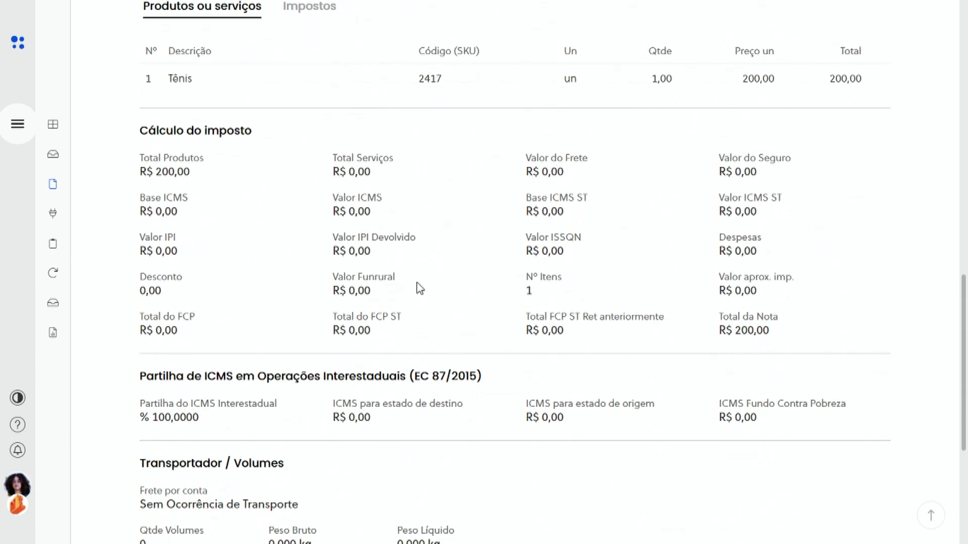
scroll(420, 288, "up", 12)
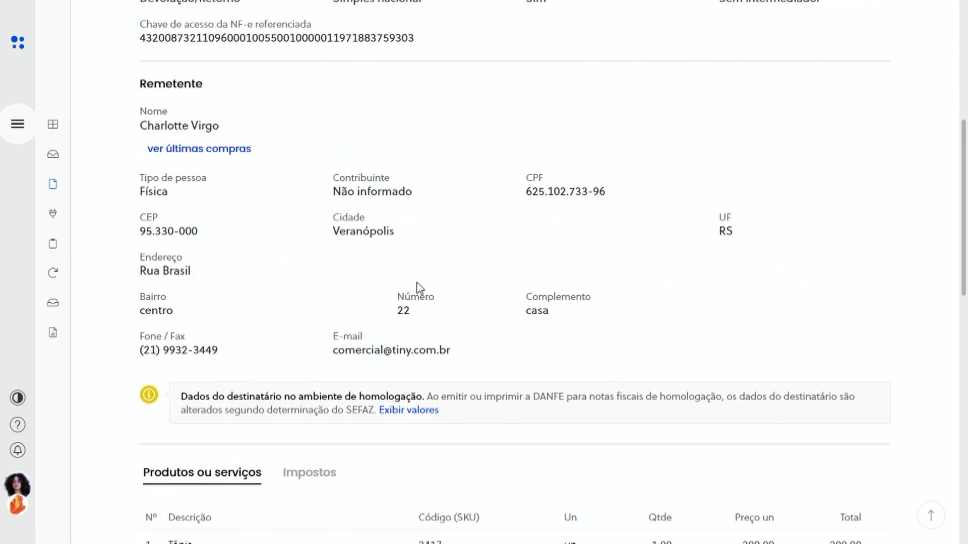
scroll(420, 288, "up", 3)
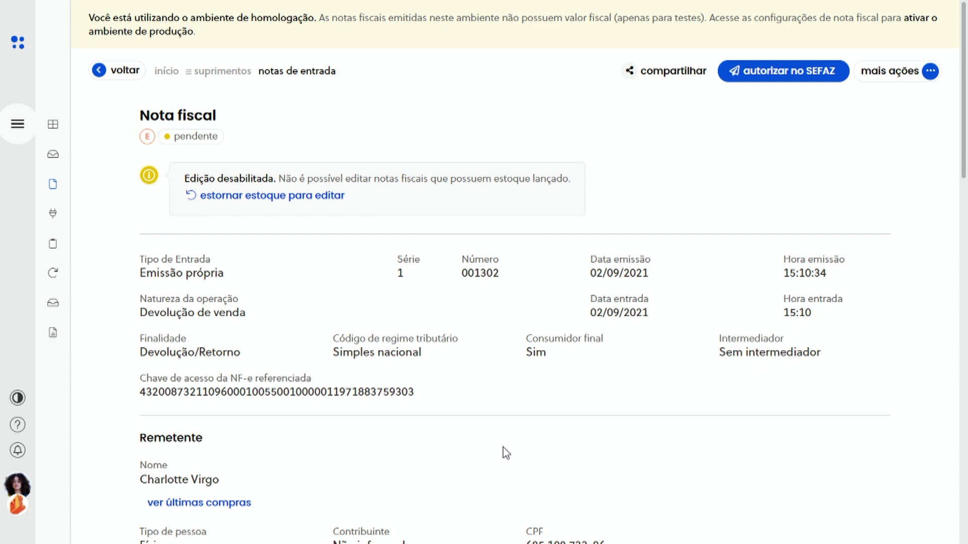
- Open the list of issued sales invoices in Notas Fiscais to check the markers on the returned sales
left_click(14, 124)
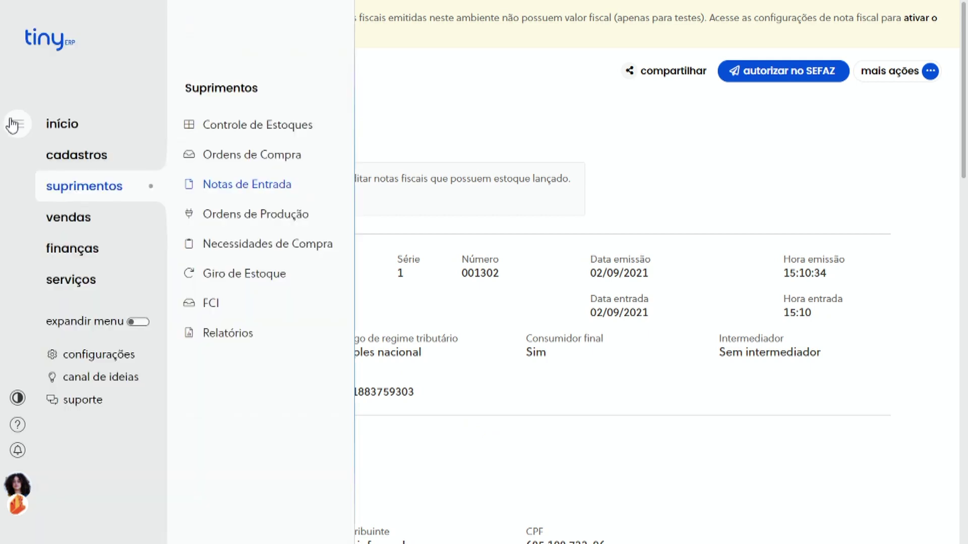
mouse_move(71, 225)
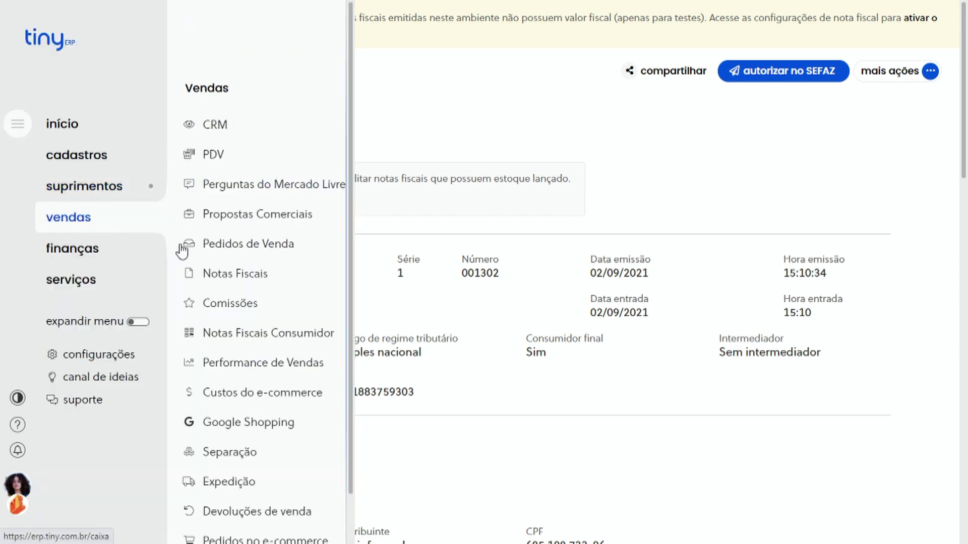
left_click(229, 278)
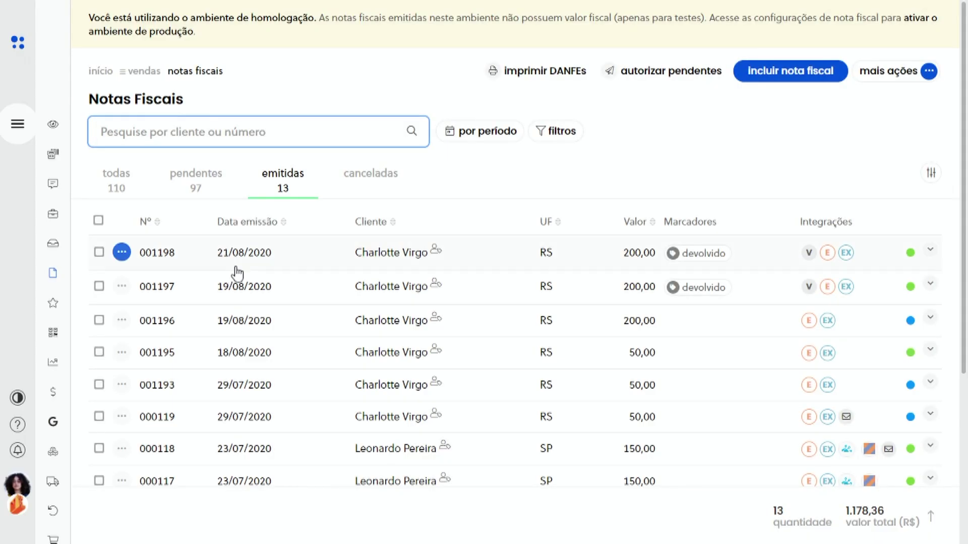